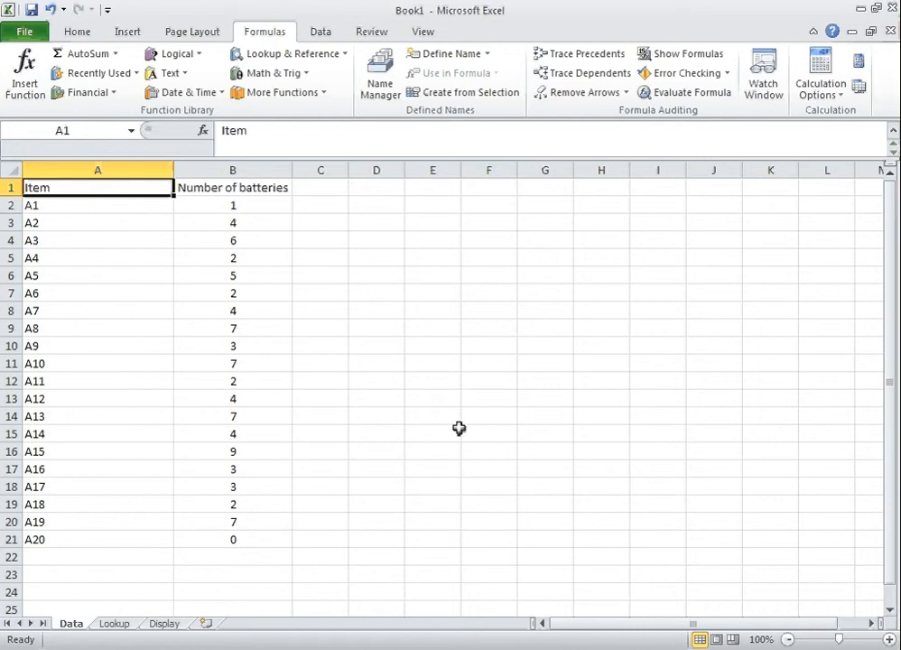
{"action": "left_click", "coordinate": [95, 170]}
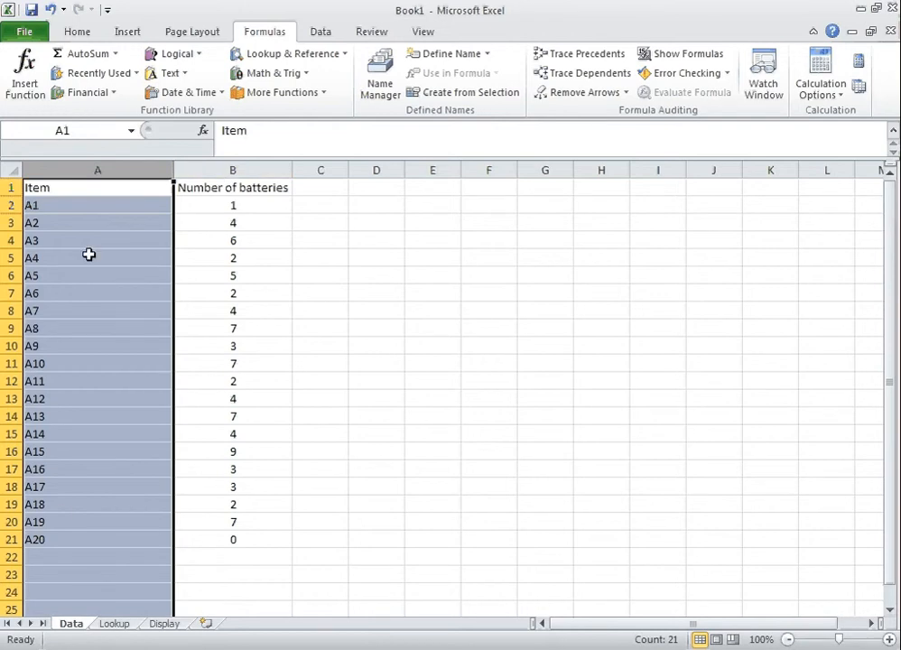
{"action": "left_click", "coordinate": [231, 167]}
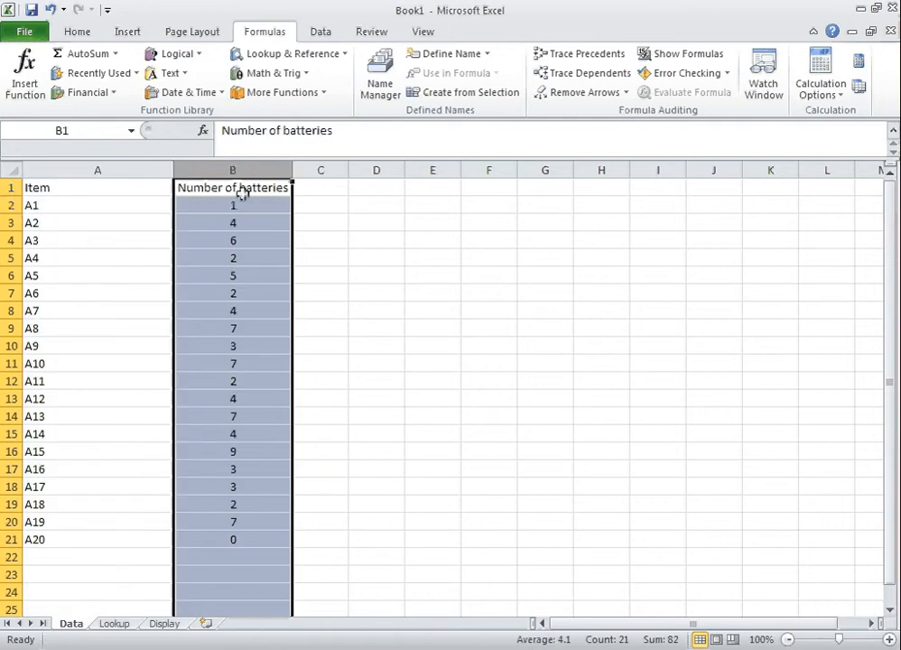
{"action": "left_click", "coordinate": [113, 189]}
{"action": "left_click", "coordinate": [233, 189]}
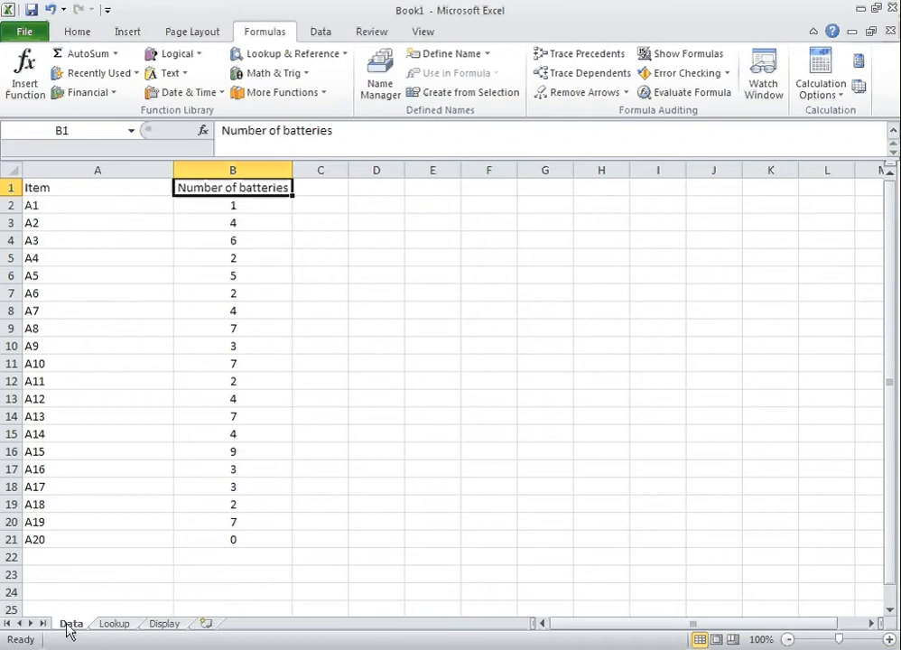
Enter A5 as the item to look up in cell A2 of the Lookup sheet.
{"action": "left_click", "coordinate": [115, 623]}
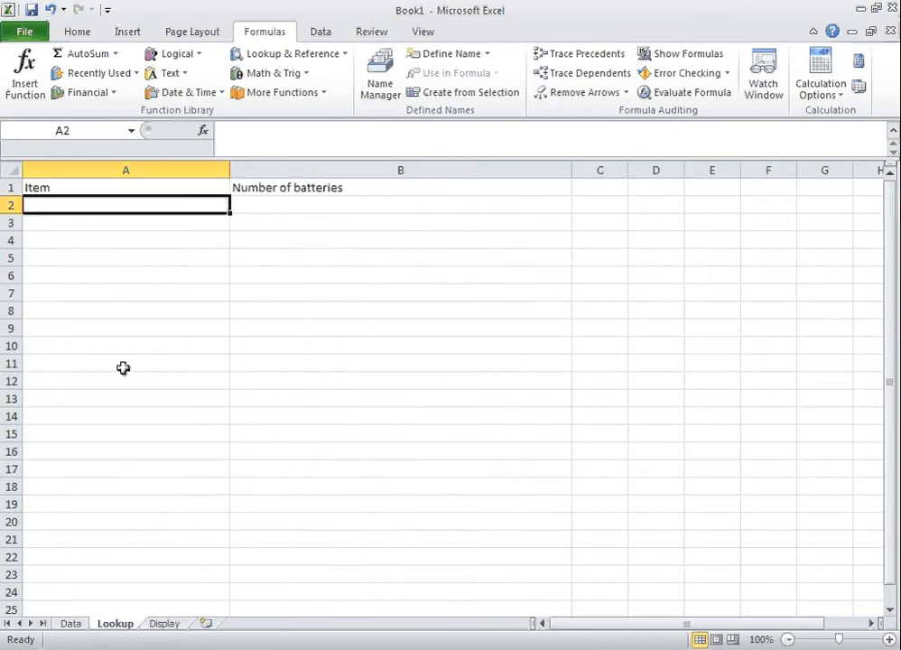
{"action": "key", "text": "Return"}
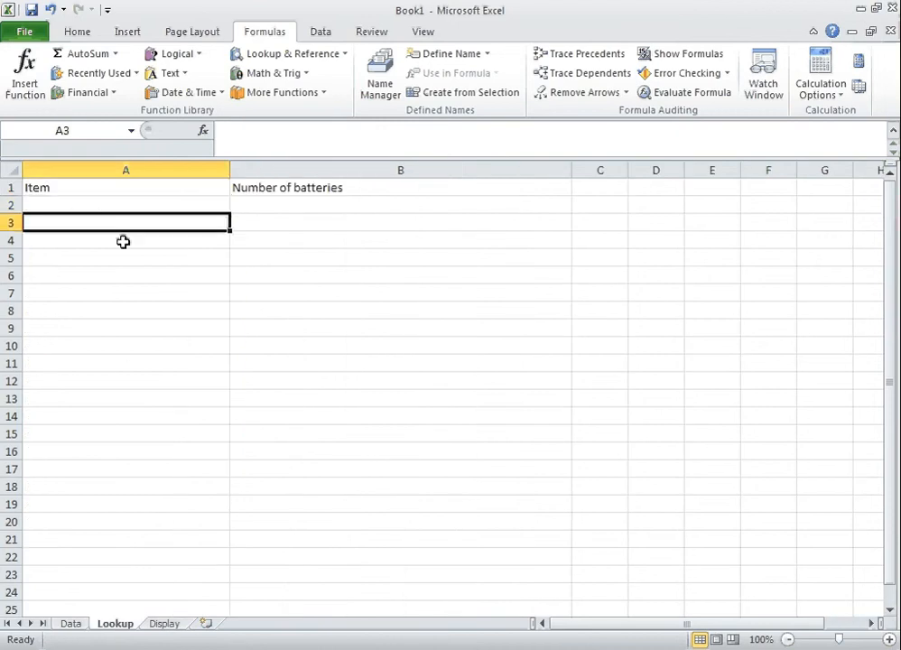
{"action": "key", "text": "Up"}
{"action": "type", "text": "A1"}
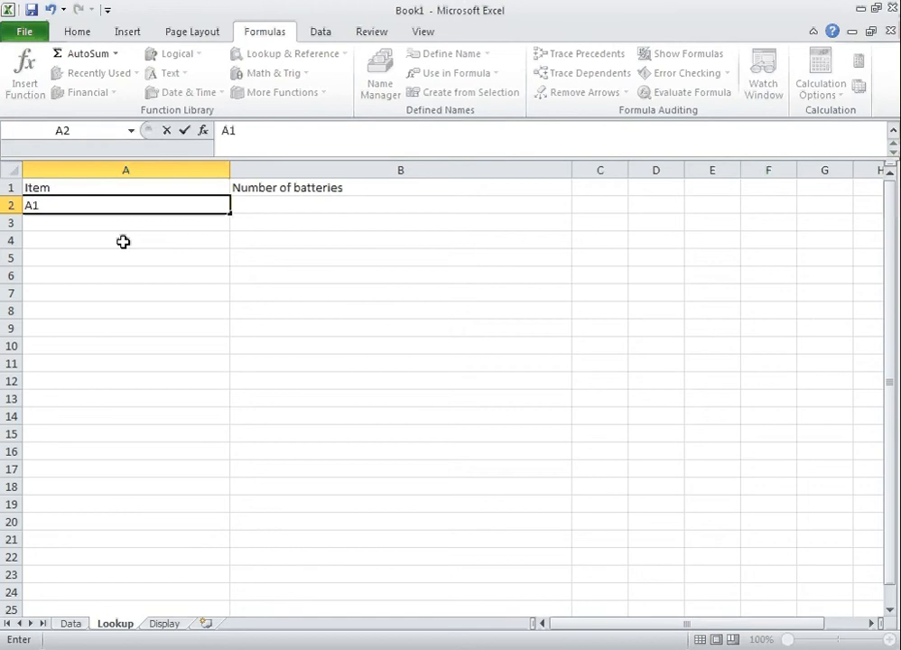
{"action": "key", "text": "BackSpace"}
{"action": "type", "text": "5"}
{"action": "key", "text": "Tab"}
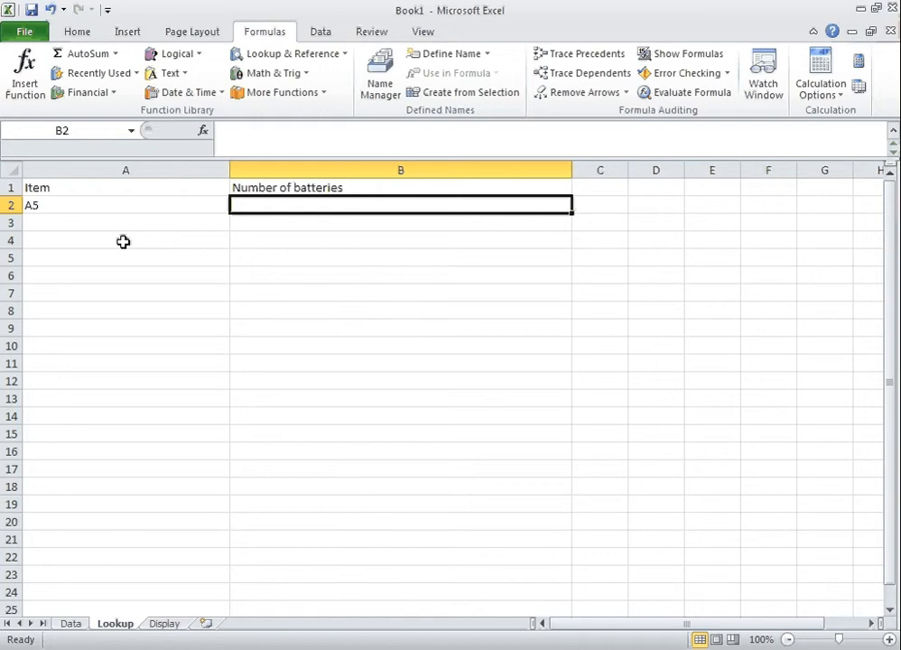
Start a VLOOKUP function in cell B2 with A2 as the lookup value and columns A:B of the Data sheet as the table array.
{"action": "left_click", "coordinate": [272, 56]}
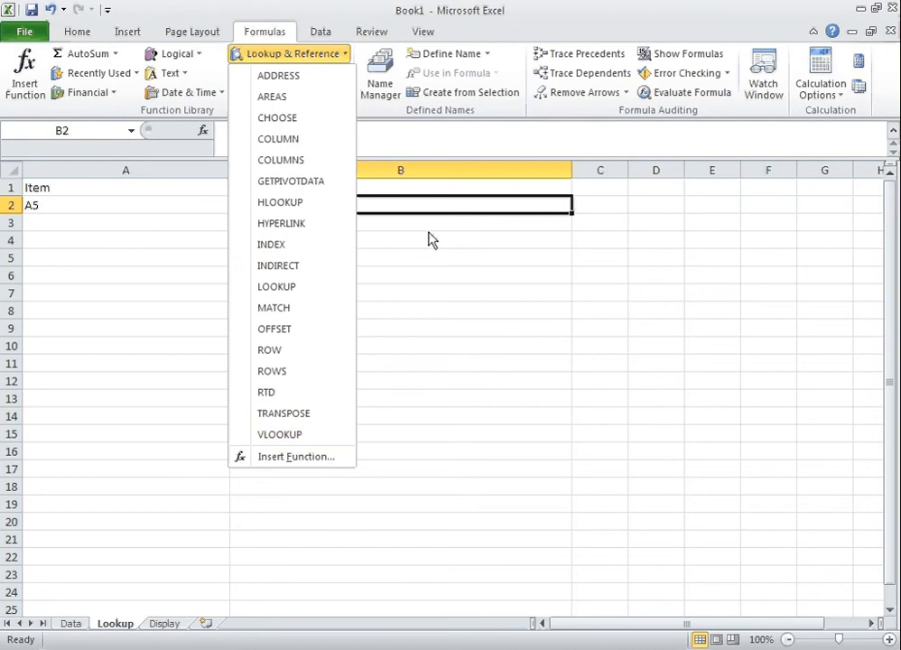
{"action": "left_click", "coordinate": [285, 442]}
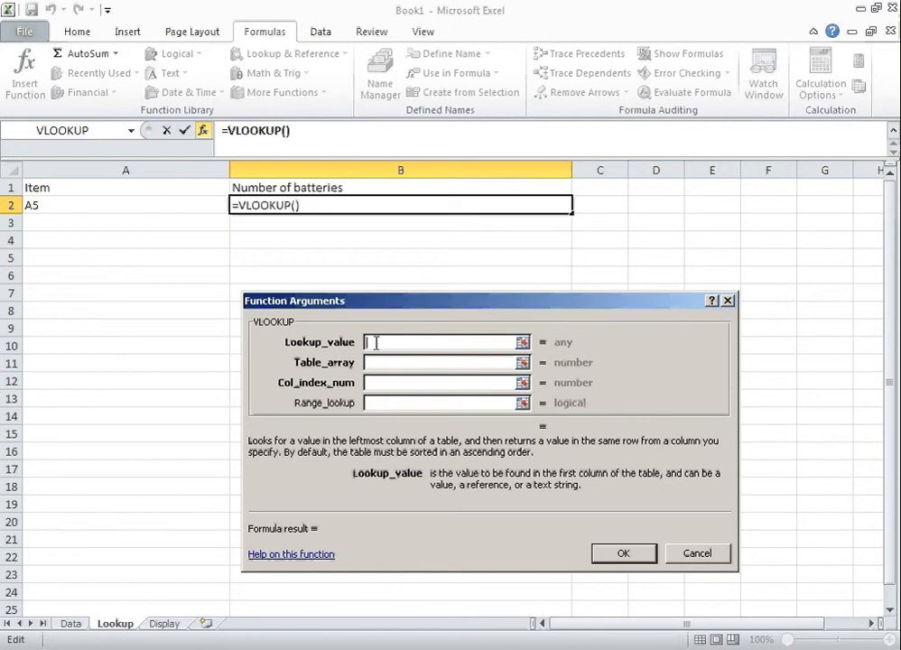
{"action": "left_click", "coordinate": [100, 204]}
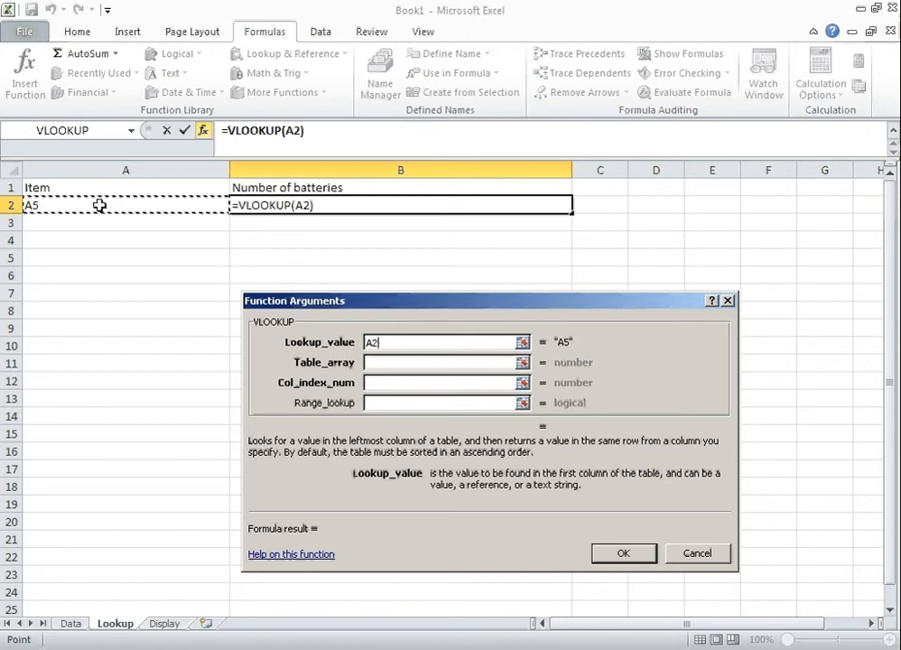
{"action": "left_click", "coordinate": [399, 363]}
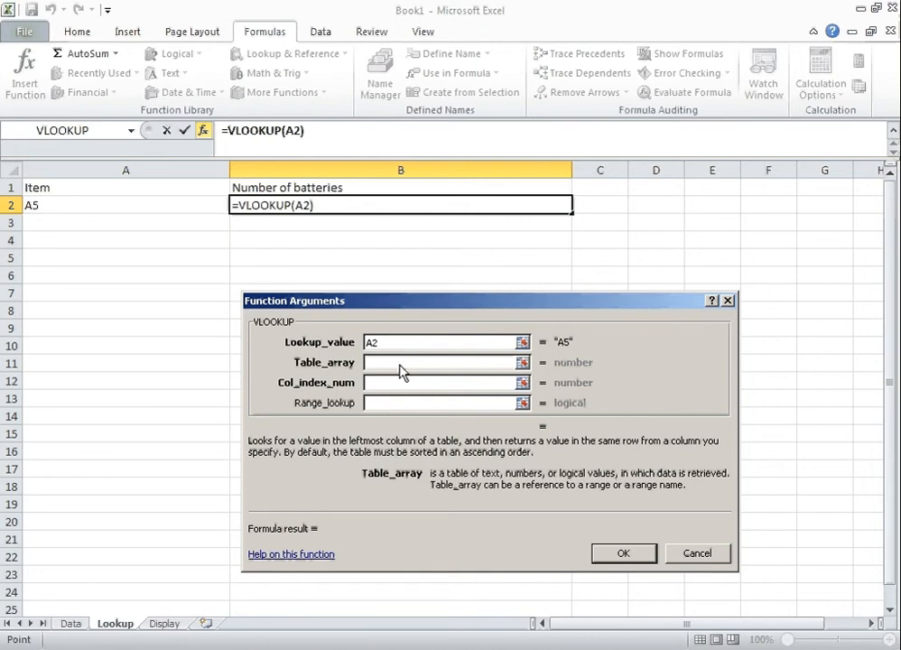
{"action": "left_click", "coordinate": [70, 624]}
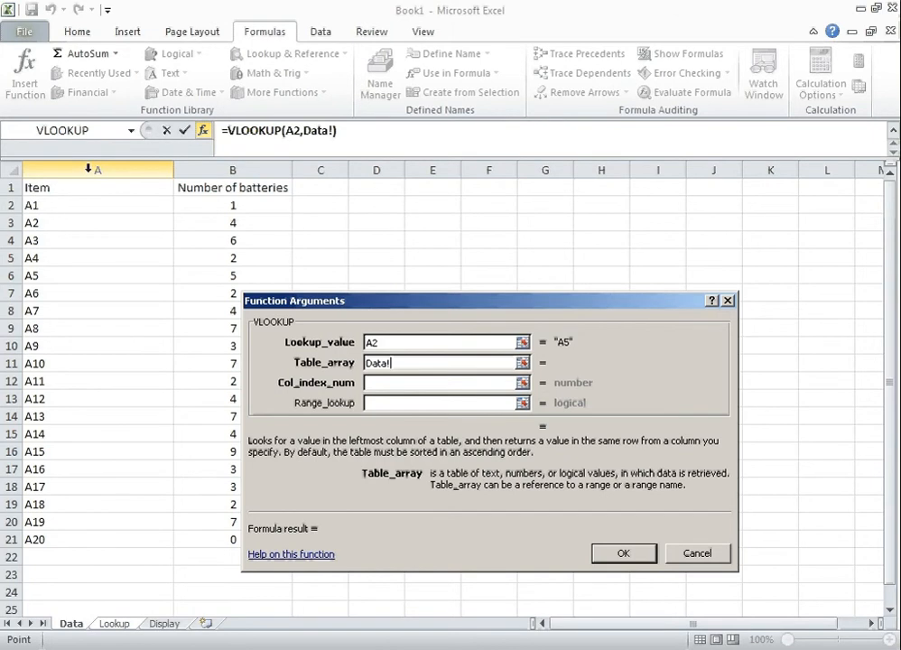
{"action": "left_click_drag", "start_coordinate": [87, 168], "coordinate": [232, 170]}
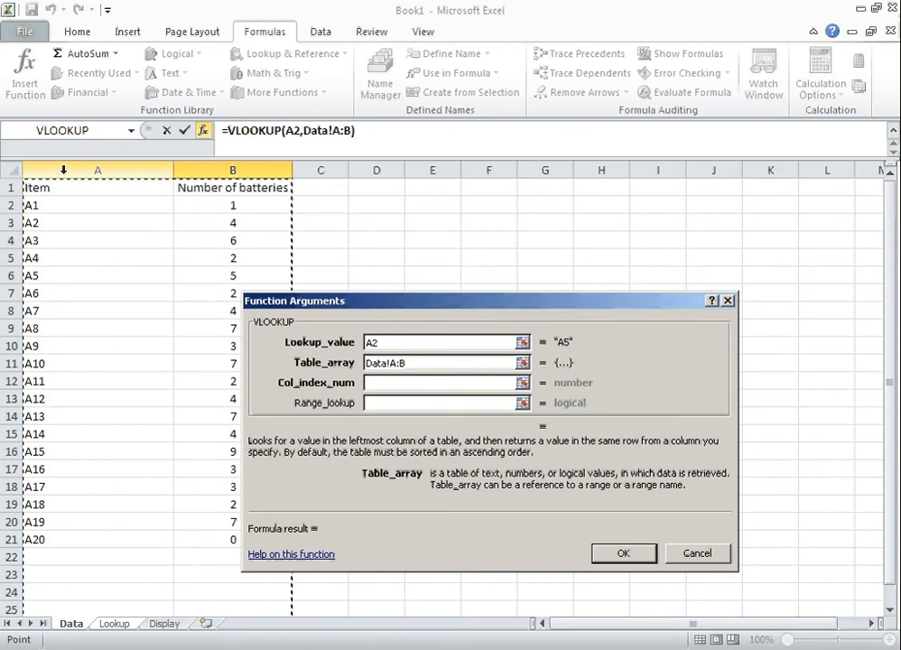
Complete the VLOOKUP with column index number 2 and range lookup FALSE for an exact match.
{"action": "left_click", "coordinate": [382, 382]}
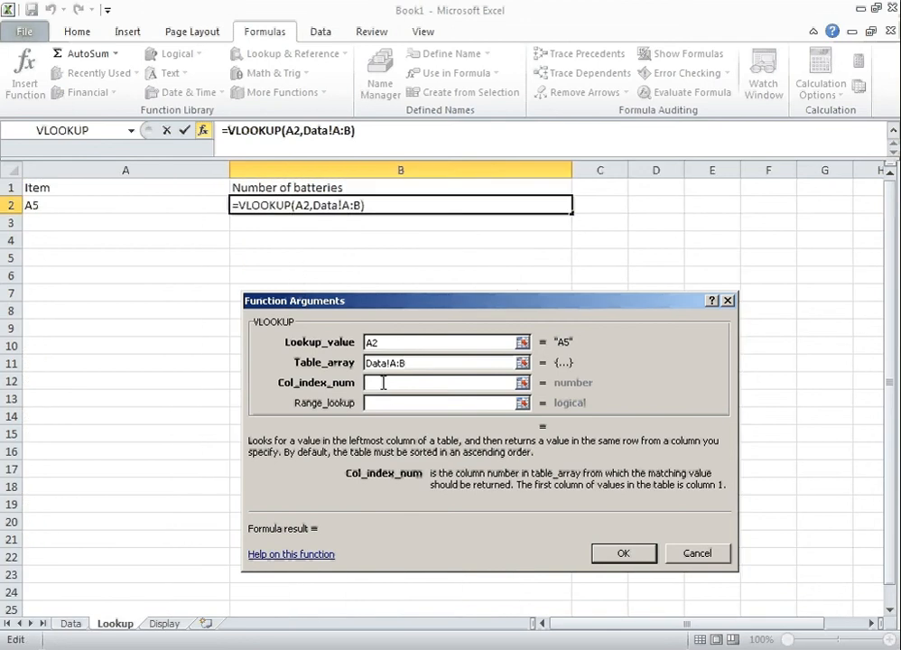
{"action": "type", "text": "2"}
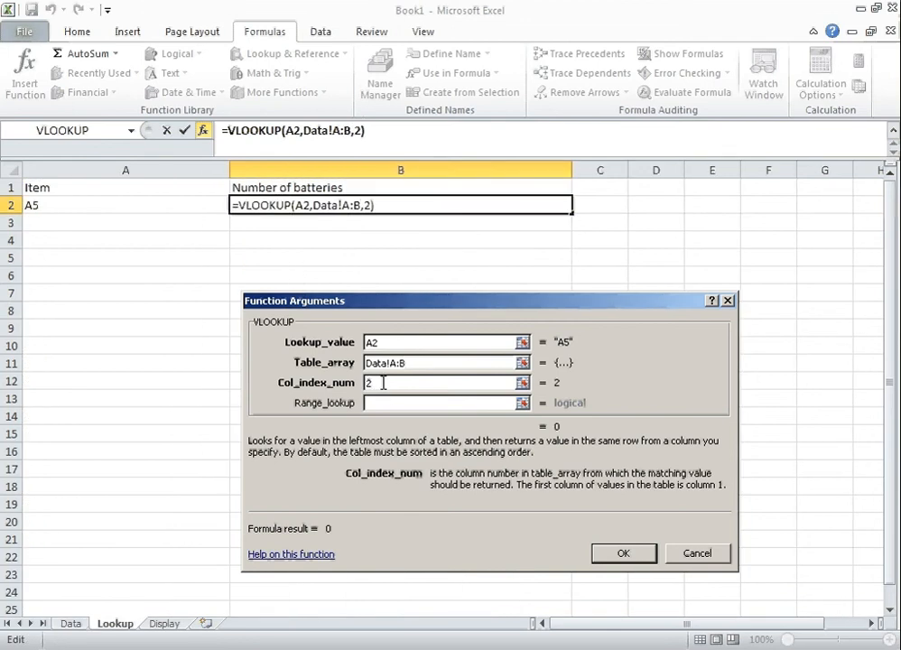
{"action": "left_click", "coordinate": [388, 403]}
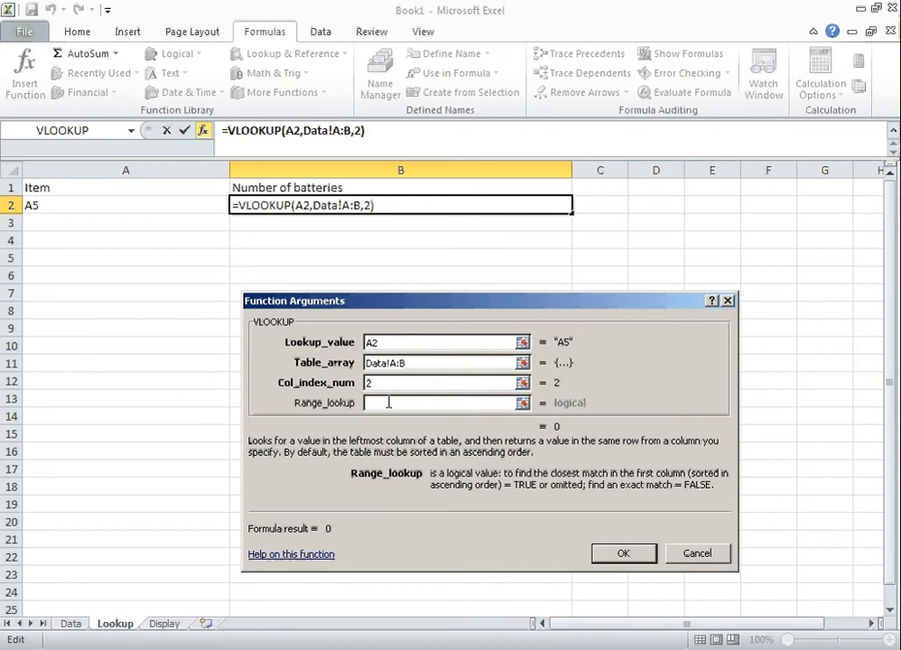
{"action": "type", "text": "FALSE"}
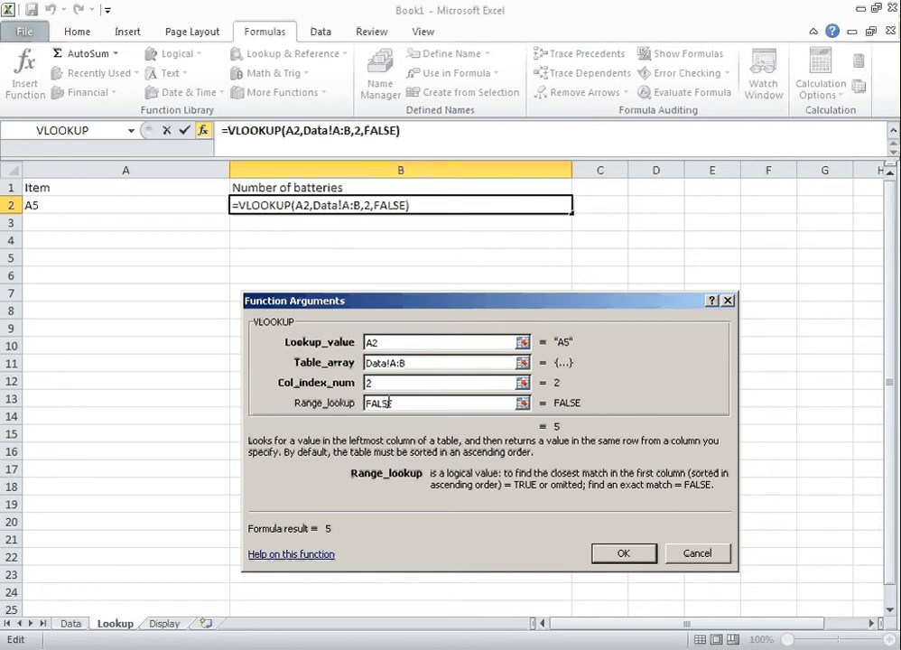
{"action": "left_click", "coordinate": [604, 556]}
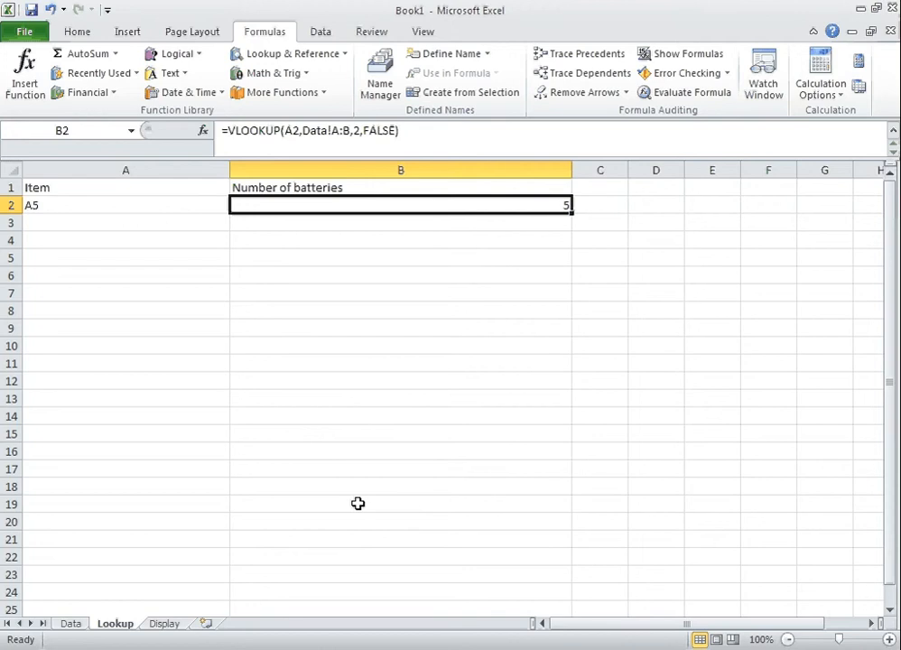
{"action": "key", "text": "Left"}
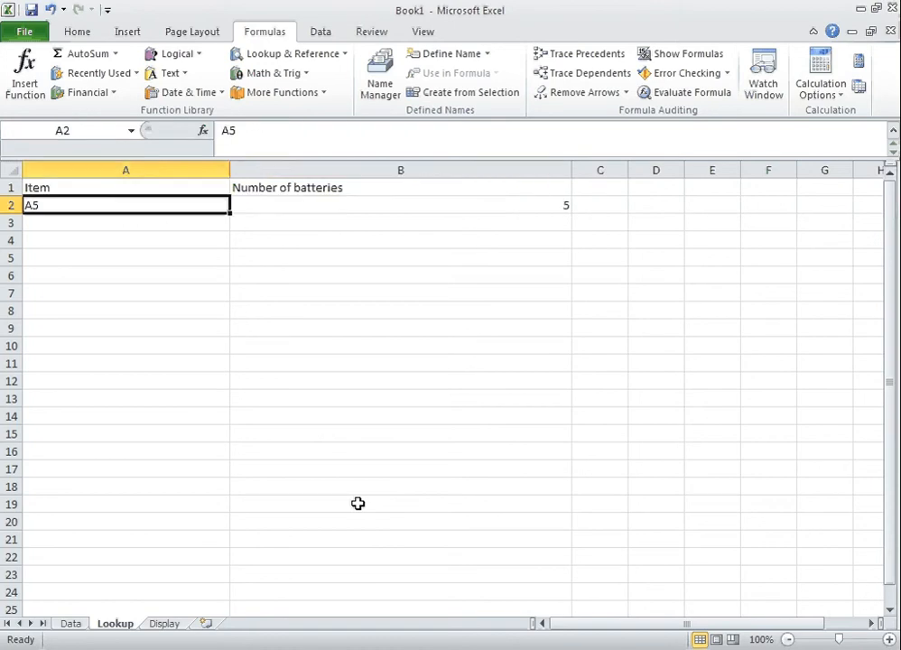
{"action": "key", "text": "Right"}
{"action": "key", "text": "Left"}
{"action": "left_click", "coordinate": [70, 624]}
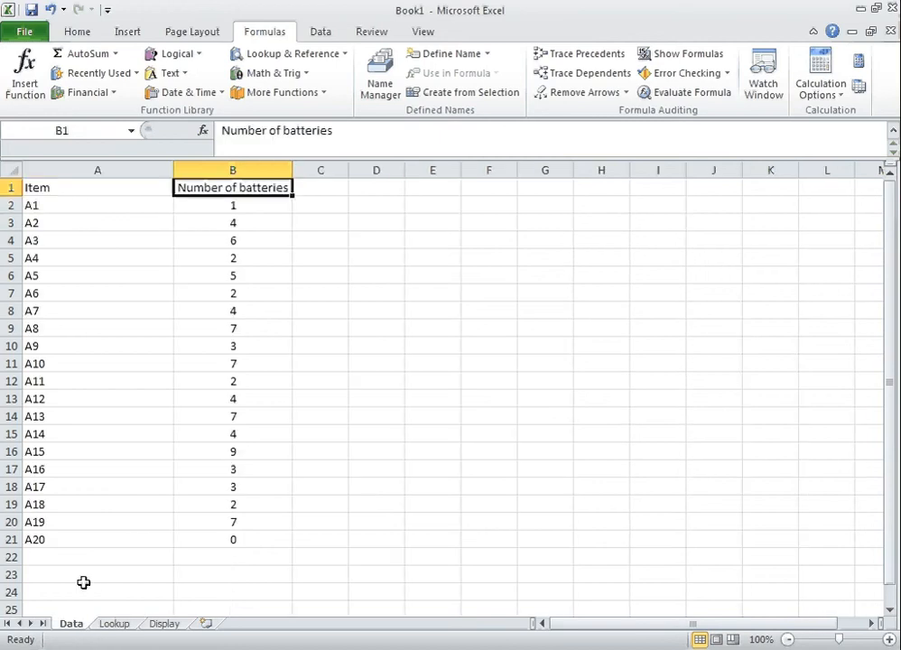
{"action": "left_click", "coordinate": [81, 170]}
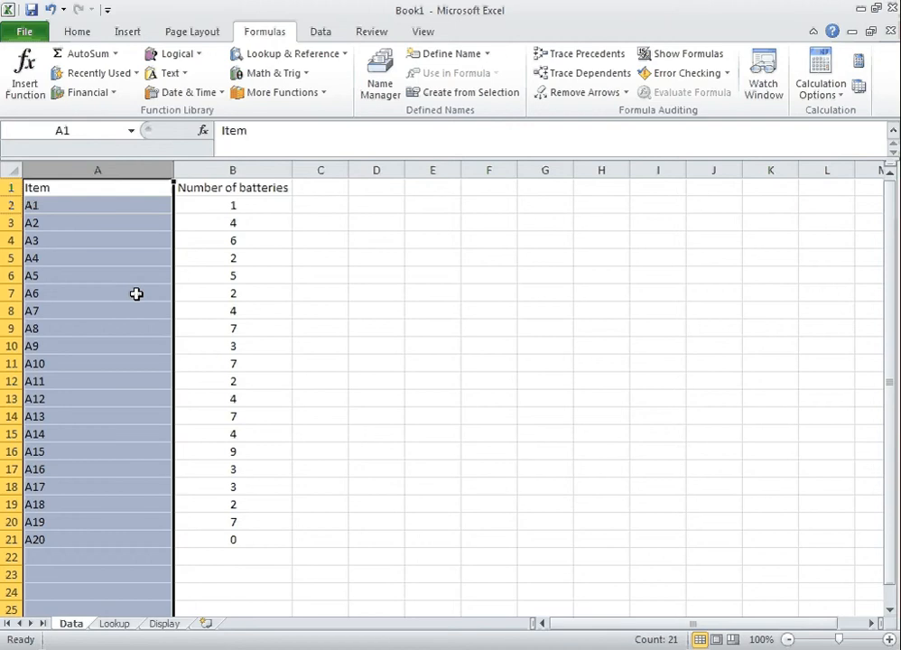
Clear the item from cell A2 of the Lookup sheet and check the formula cell beside it.
{"action": "left_click", "coordinate": [114, 623]}
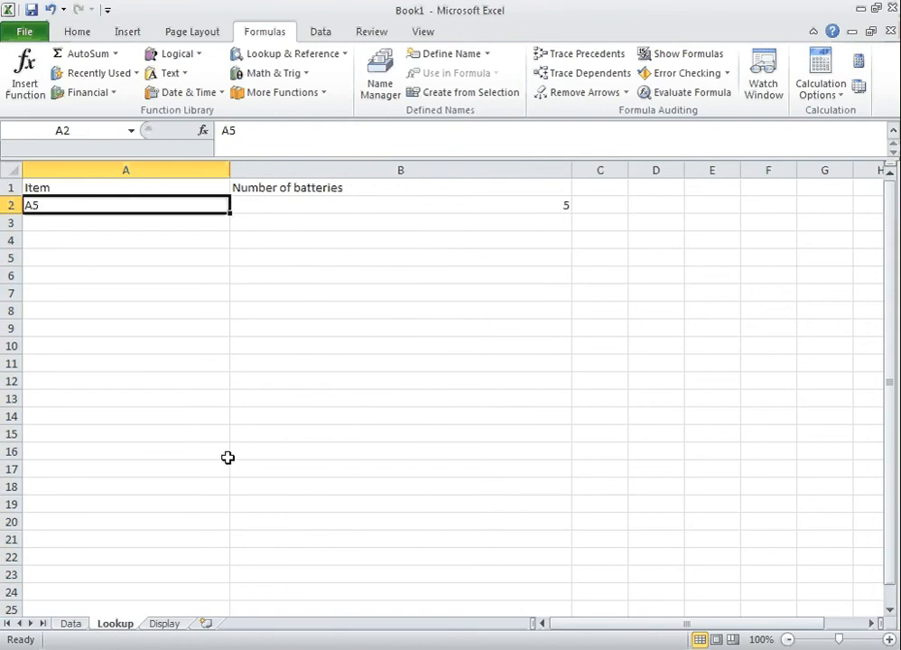
{"action": "key", "text": "Right"}
{"action": "key", "text": "Left"}
{"action": "key", "text": "Delete"}
{"action": "key", "text": "Right"}
{"action": "key", "text": "Left"}
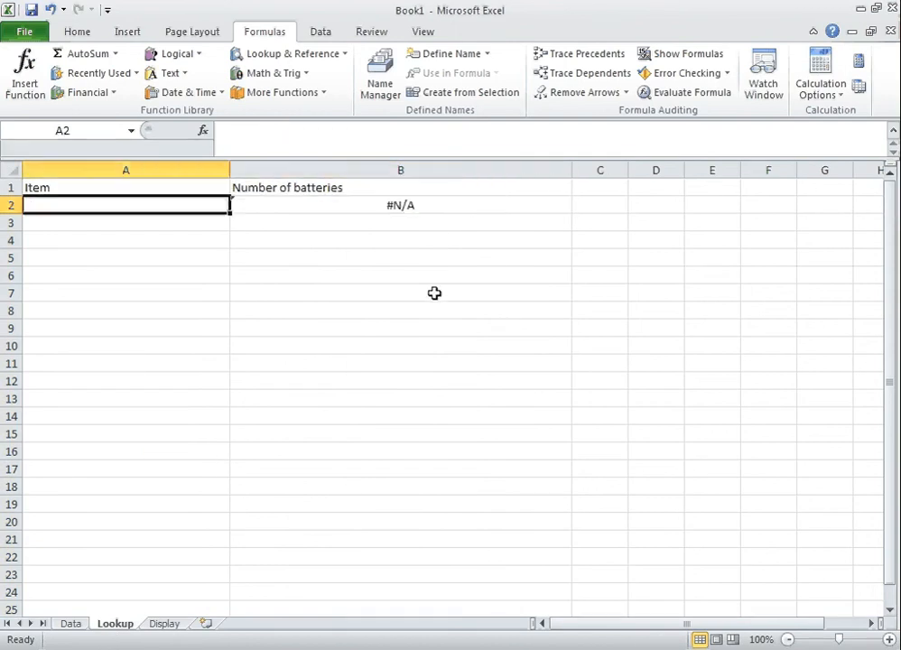
{"action": "key", "text": "Right"}
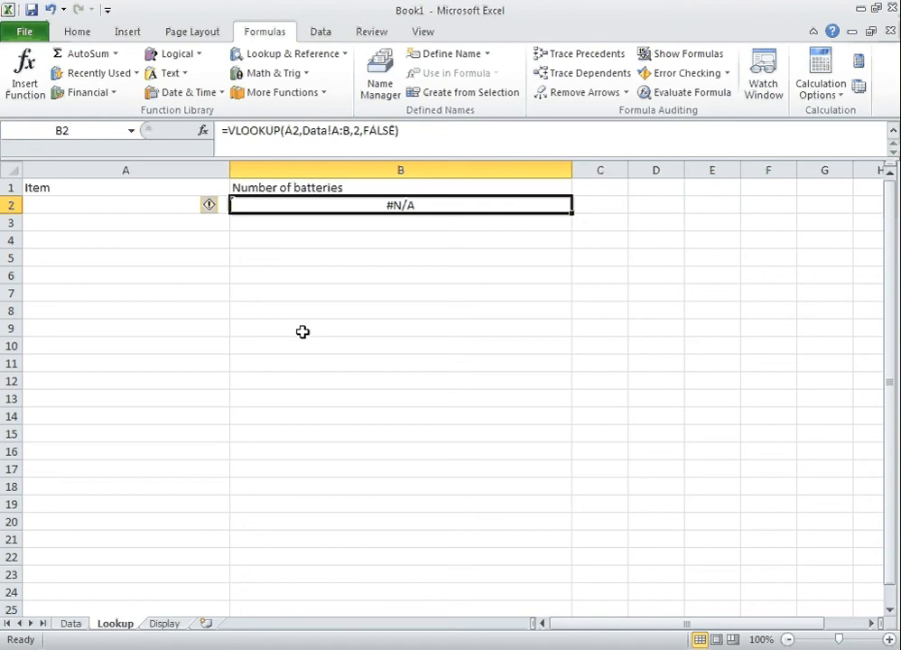
{"action": "key", "text": "Left"}
{"action": "key", "text": "Right"}
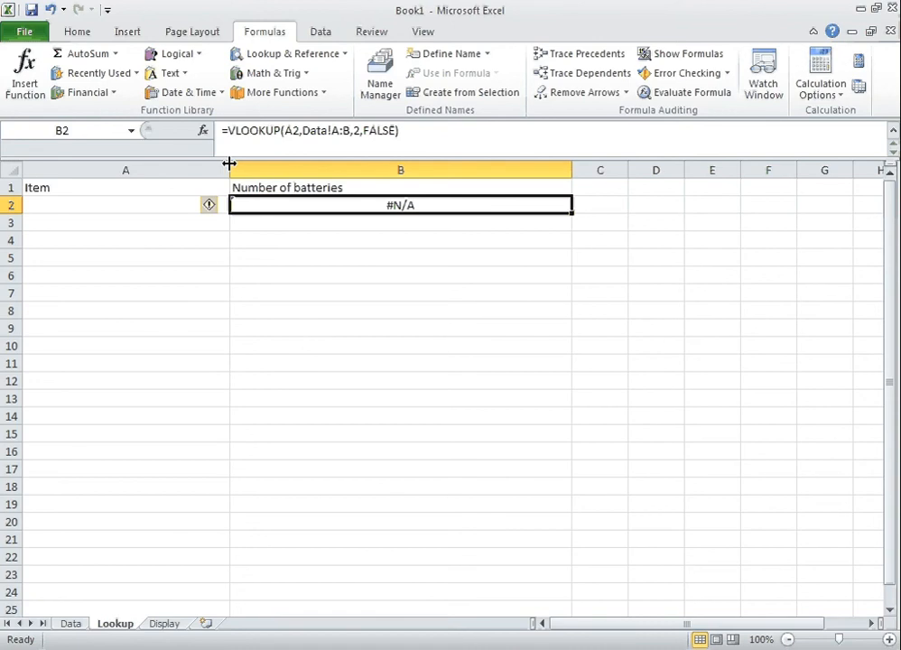
Wrap the B2 lookup in an IF that returns blank when A2 is empty: =IF(A2="","",VLOOKUP(A2,Data!A:B,2,FALSE)).
{"action": "left_click", "coordinate": [229, 134]}
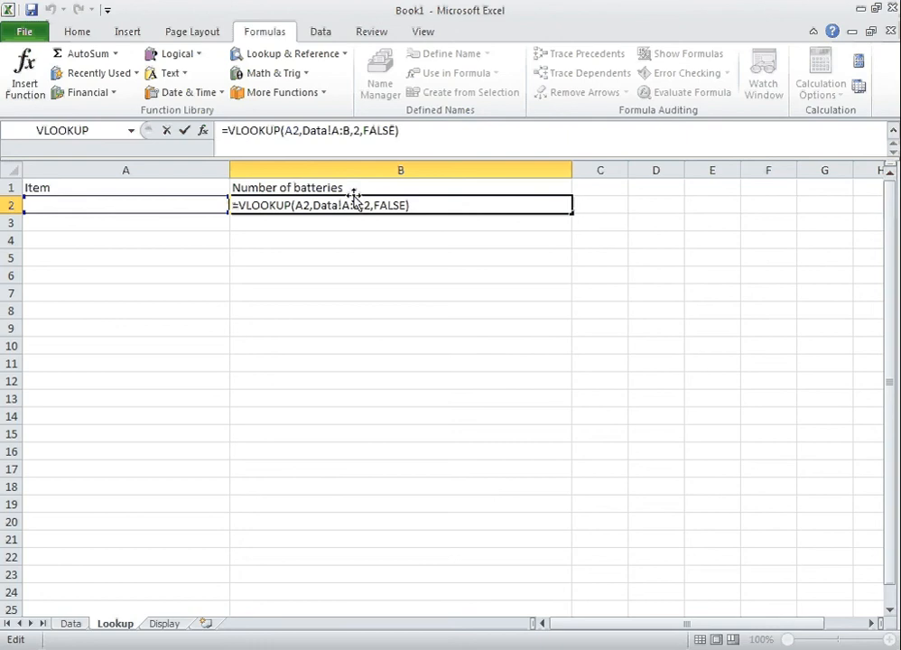
{"action": "type", "text": "if("}
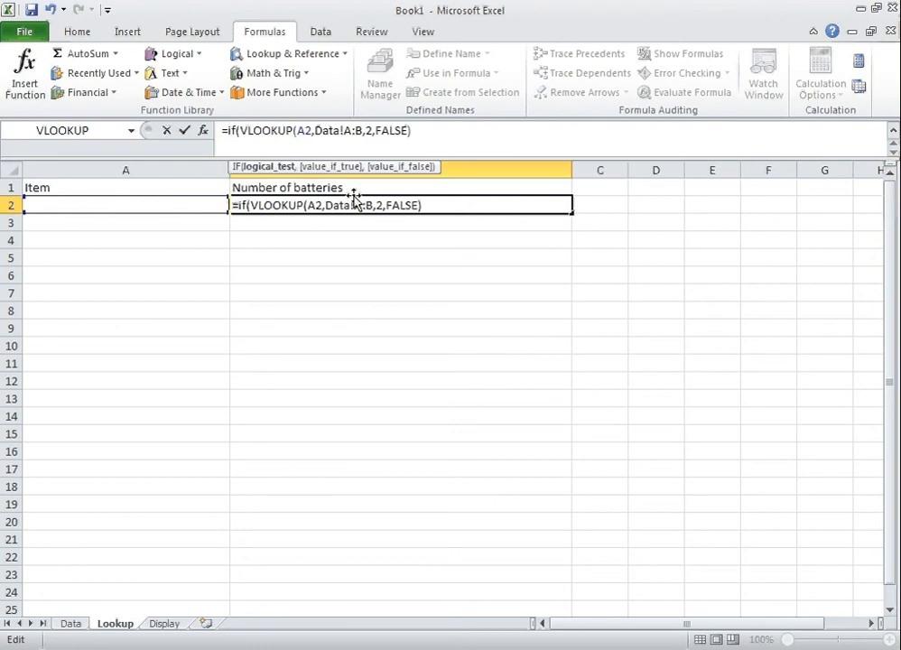
{"action": "left_click", "coordinate": [118, 204]}
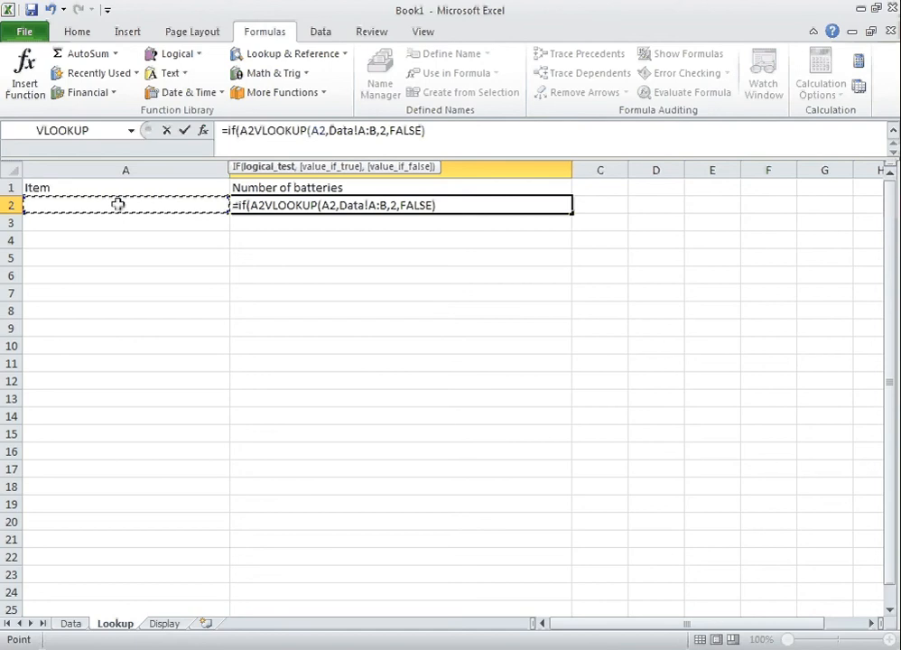
{"action": "type", "text": "=\"\""}
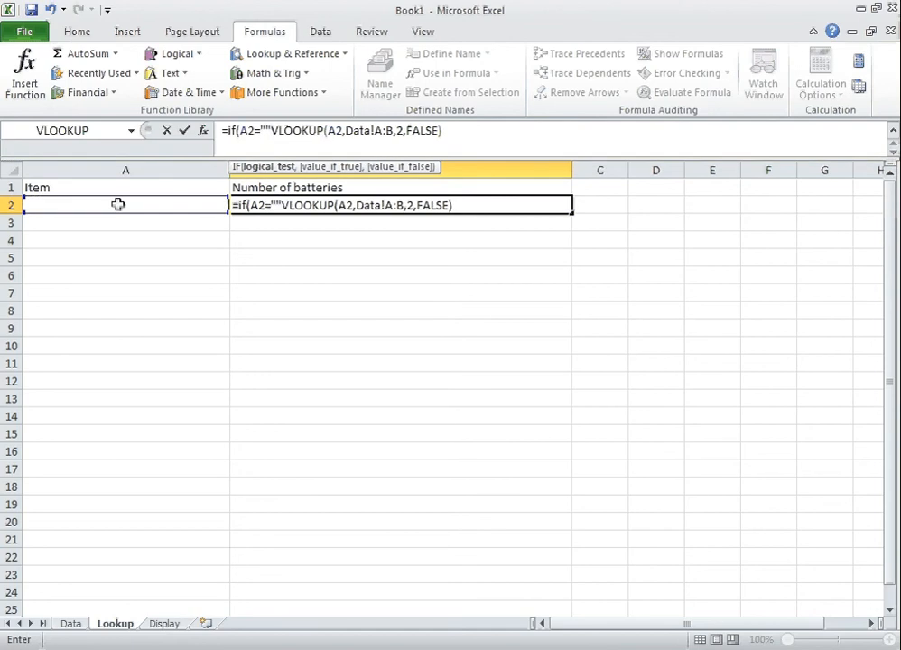
{"action": "type", "text": ",\"\""}
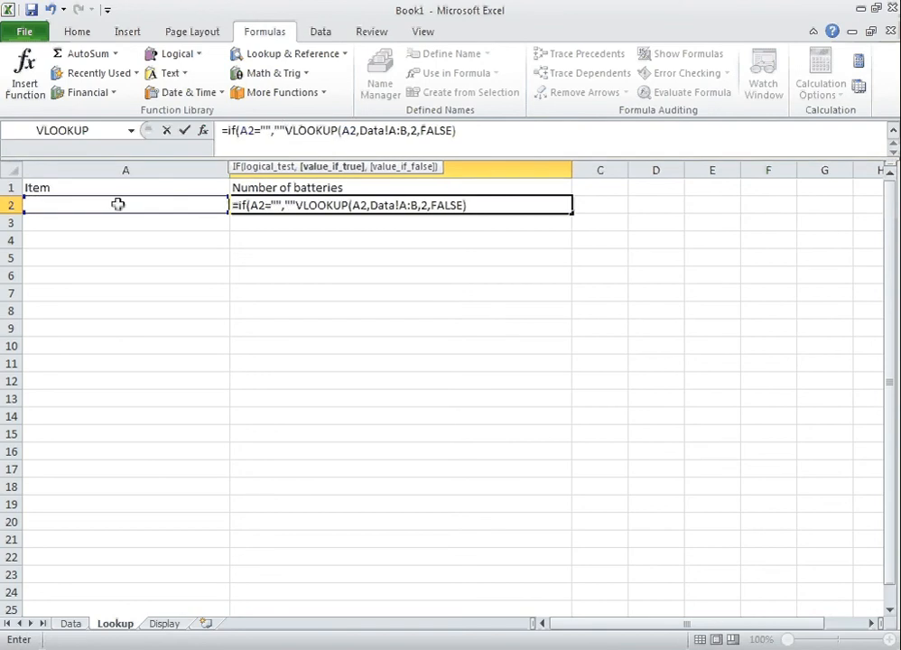
{"action": "type", "text": ","}
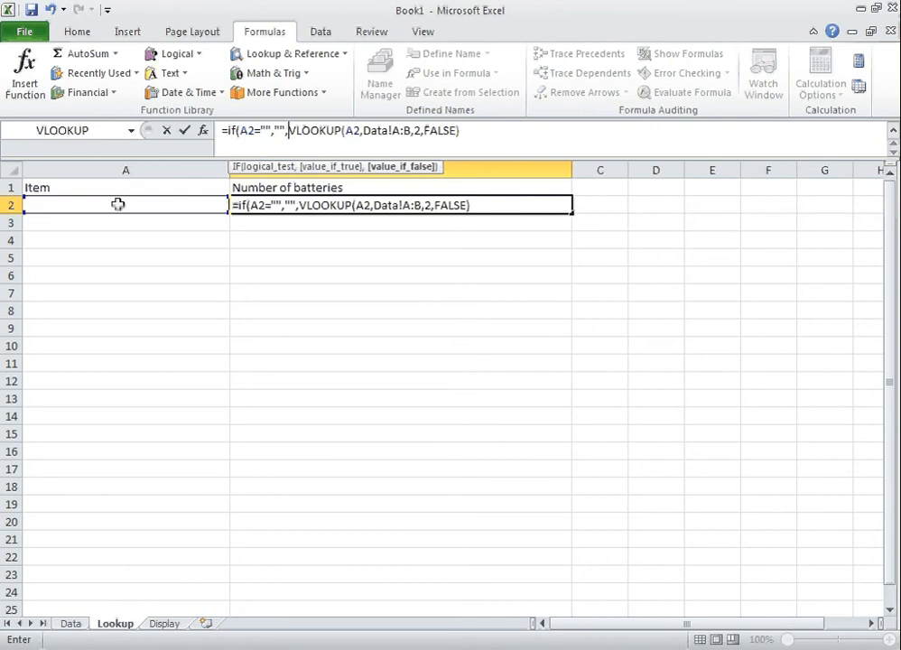
{"action": "key", "text": "Return"}
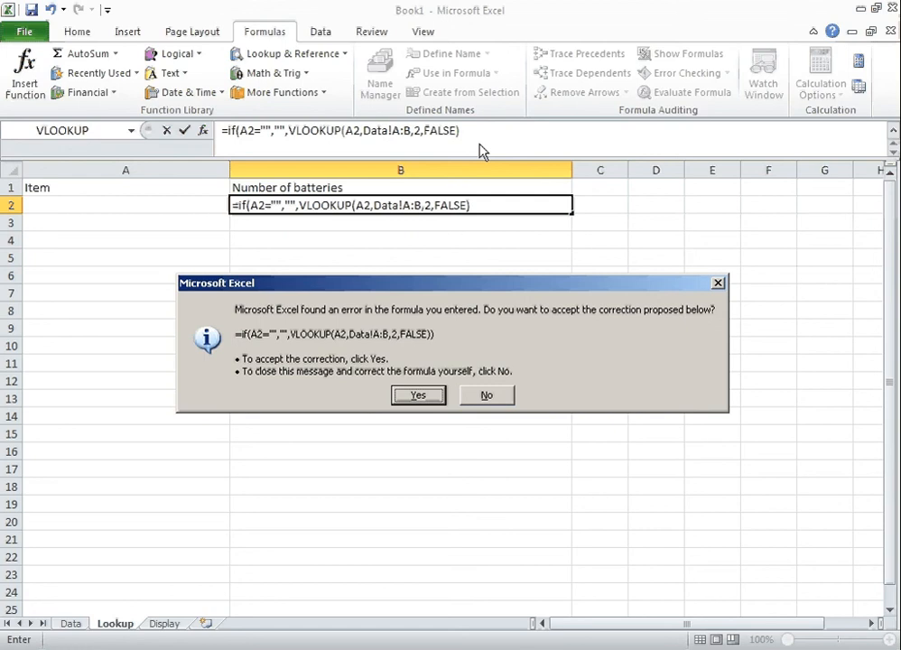
{"action": "key", "text": "Return"}
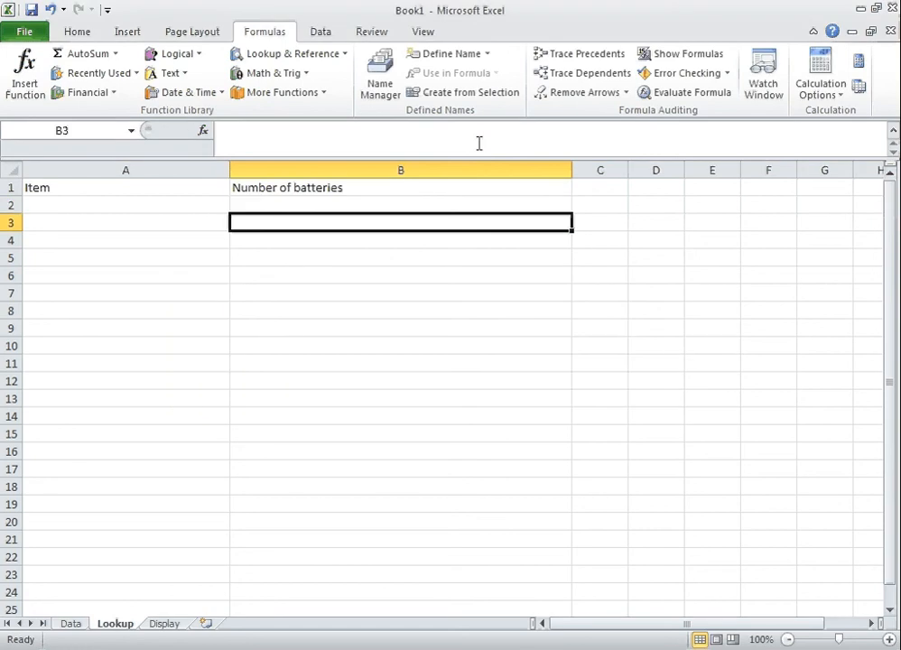
{"action": "key", "text": "Up"}
{"action": "key", "text": "Left"}
{"action": "key", "text": "Right"}
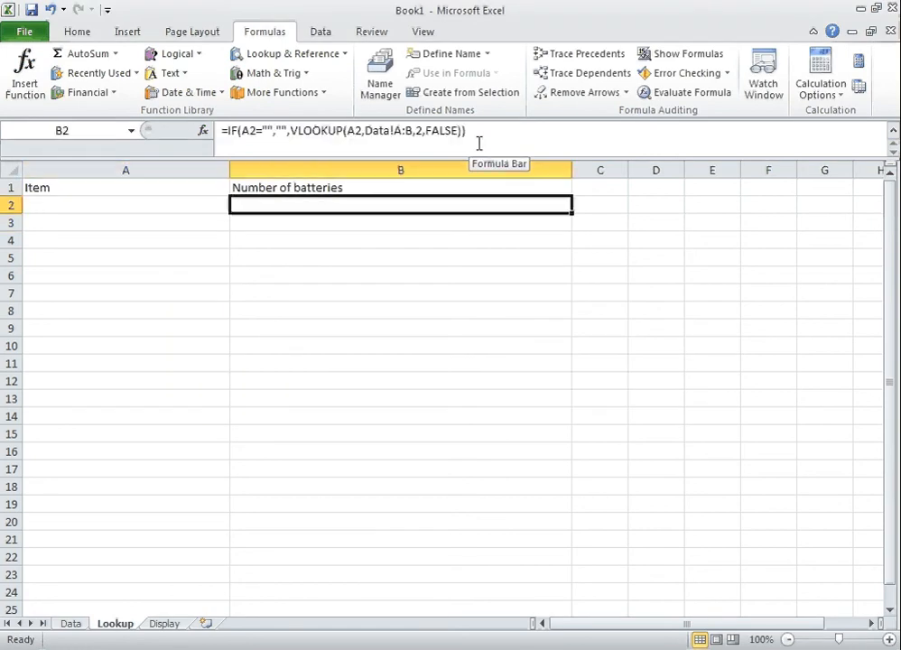
{"action": "key", "text": "Left"}
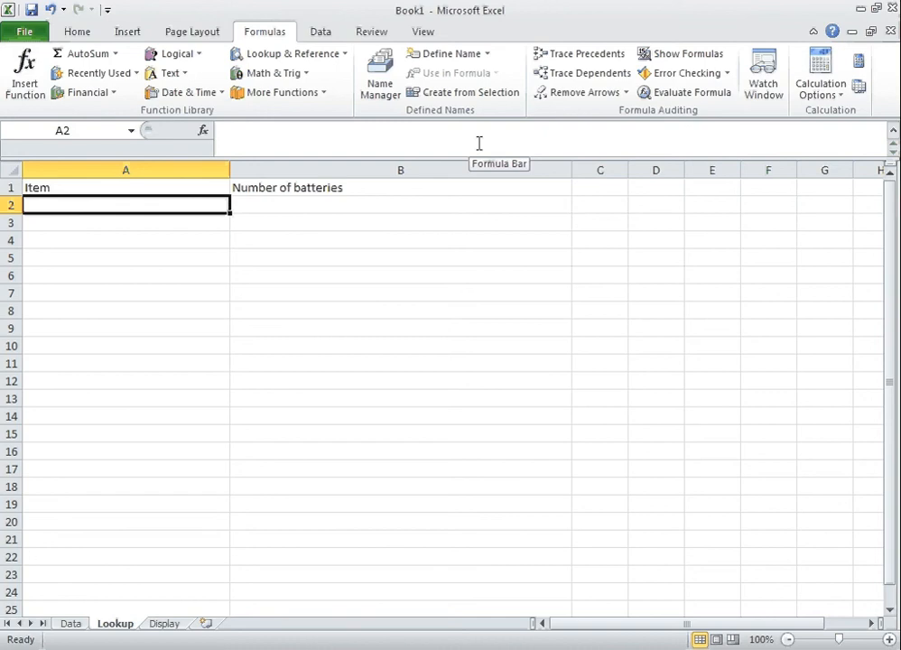
Test the lookup by entering item A9 in cell A2 of the Lookup sheet, and clear the entry again.
{"action": "type", "text": "A9"}
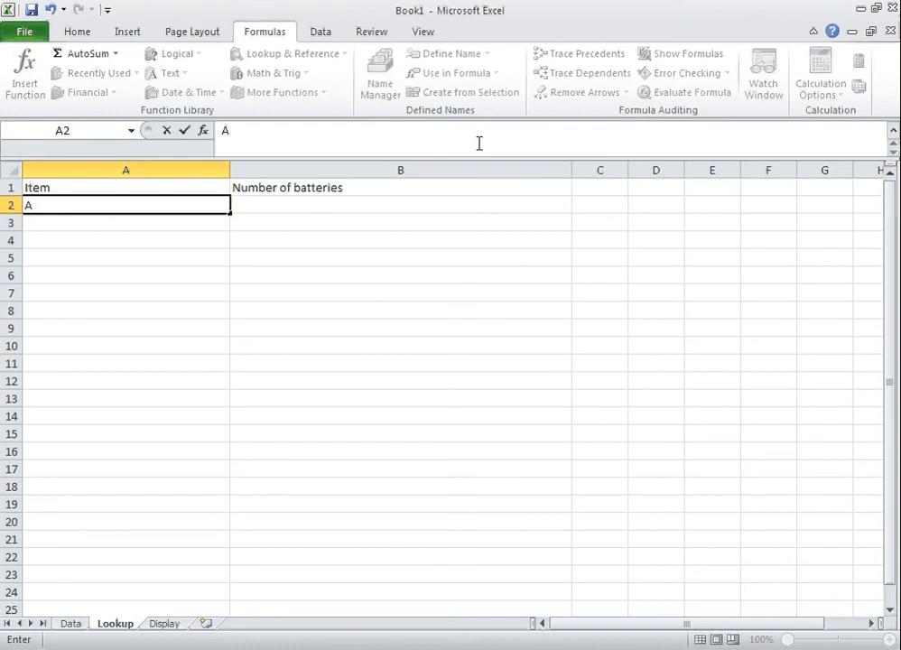
{"action": "key", "text": "Return"}
{"action": "key", "text": "Up"}
{"action": "key", "text": "Delete"}
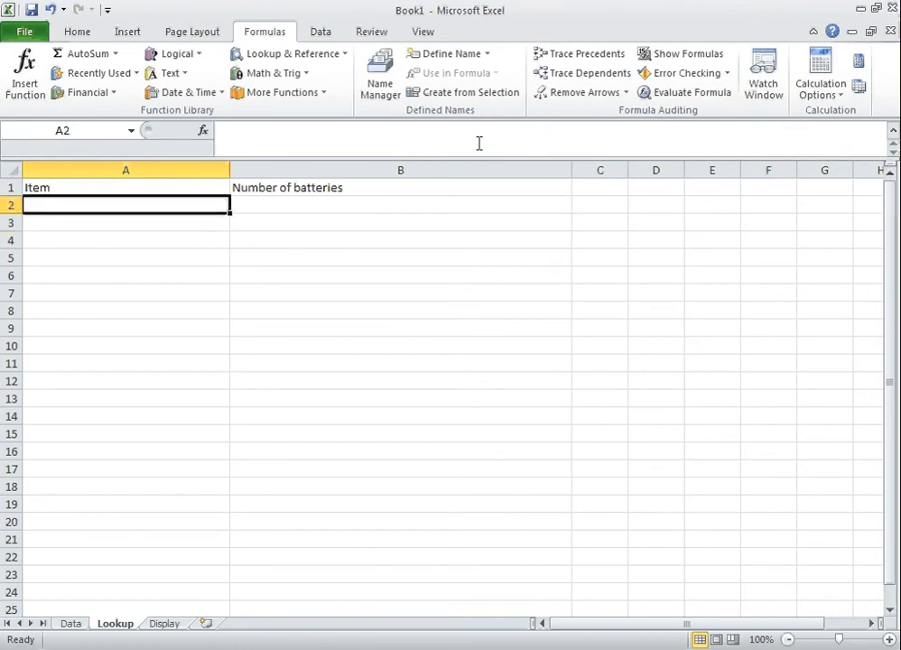
Enter item A2 in cell A2 of the Lookup sheet and compare the returned number with the Data sheet.
{"action": "type", "text": "A2"}
{"action": "key", "text": "Return"}
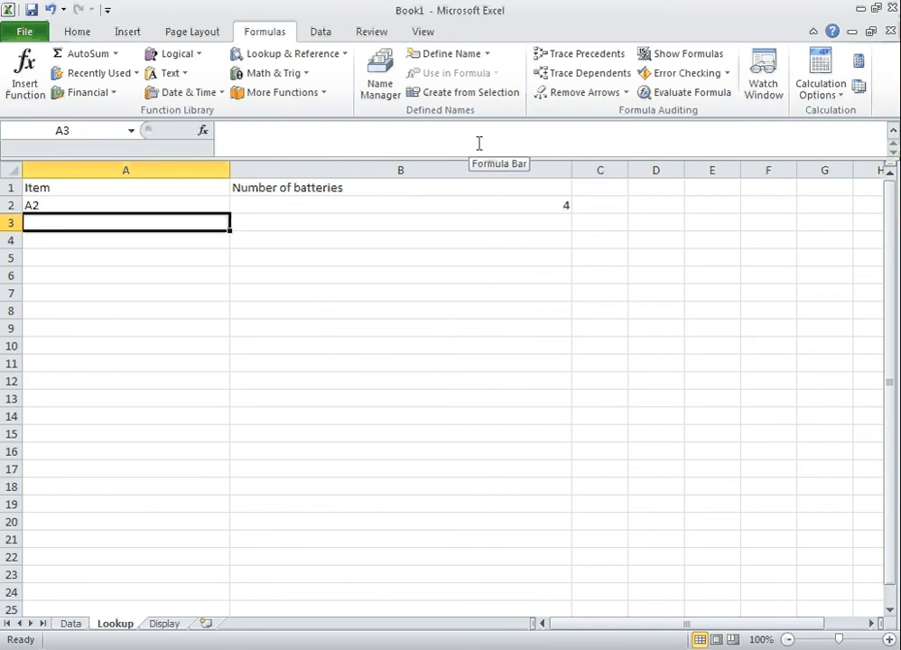
{"action": "key", "text": "Up"}
{"action": "left_click", "coordinate": [70, 625]}
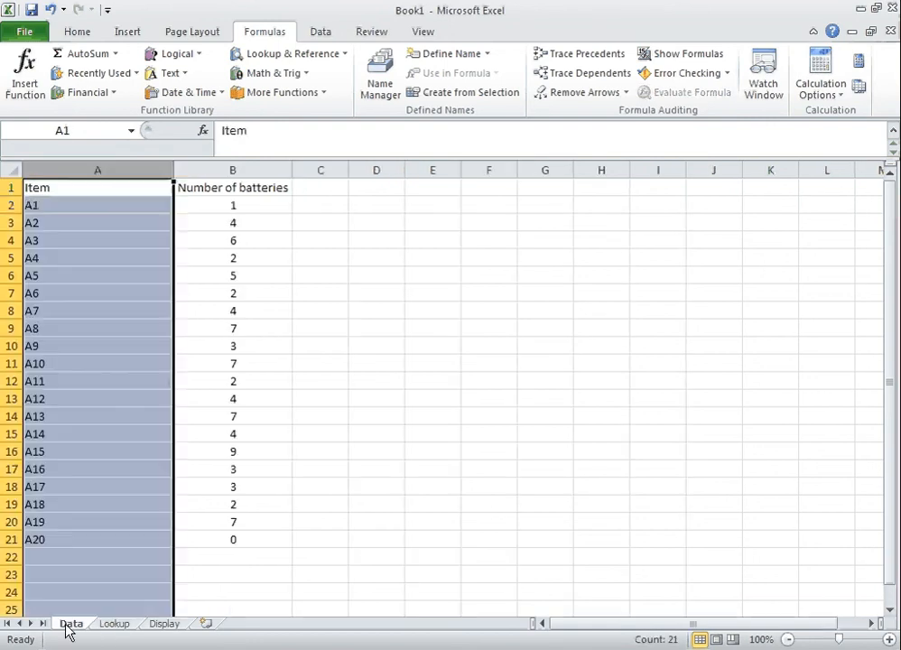
{"action": "left_click", "coordinate": [112, 625]}
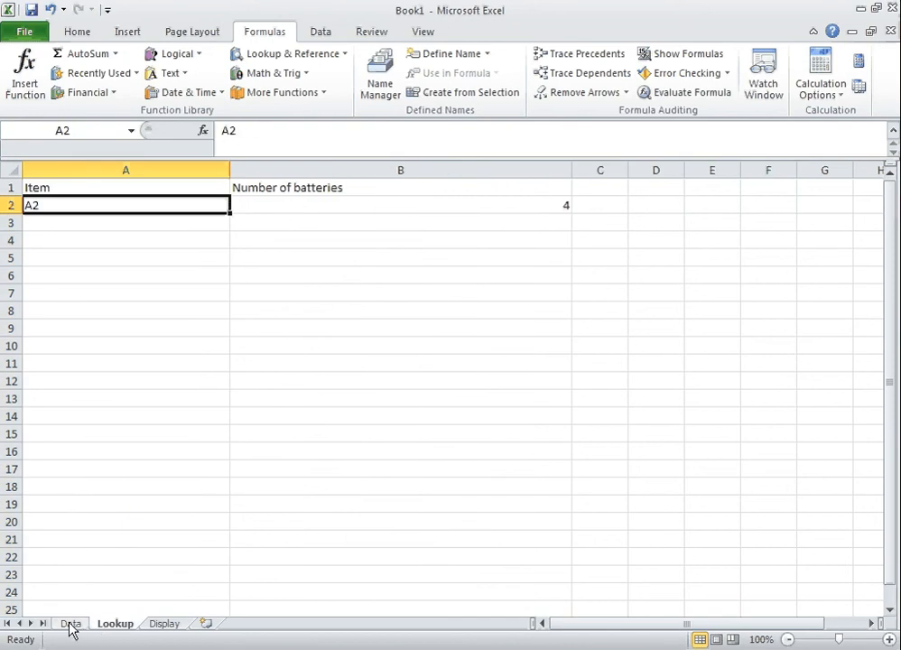
Change the number of batteries for item A2 on the Data sheet to 9 and check the Lookup sheet's result.
{"action": "left_click", "coordinate": [70, 625]}
{"action": "left_click", "coordinate": [221, 224]}
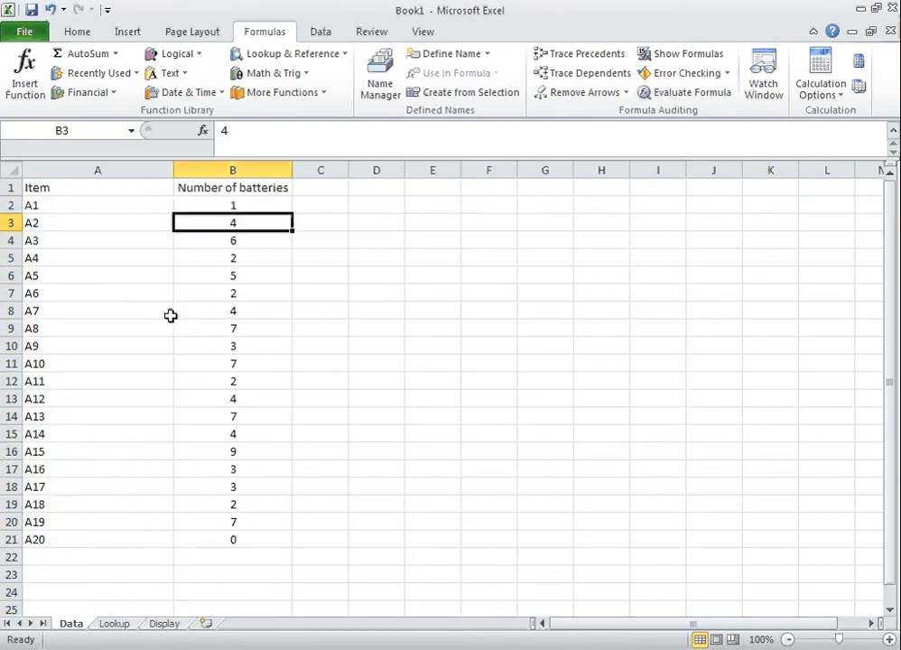
{"action": "type", "text": "9"}
{"action": "key", "text": "Return"}
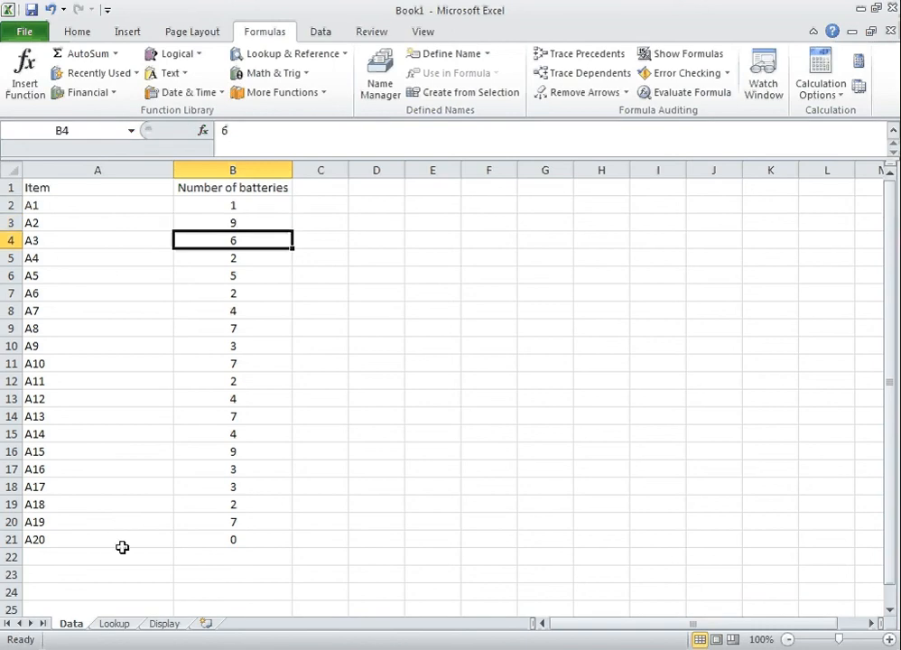
{"action": "left_click", "coordinate": [112, 625]}
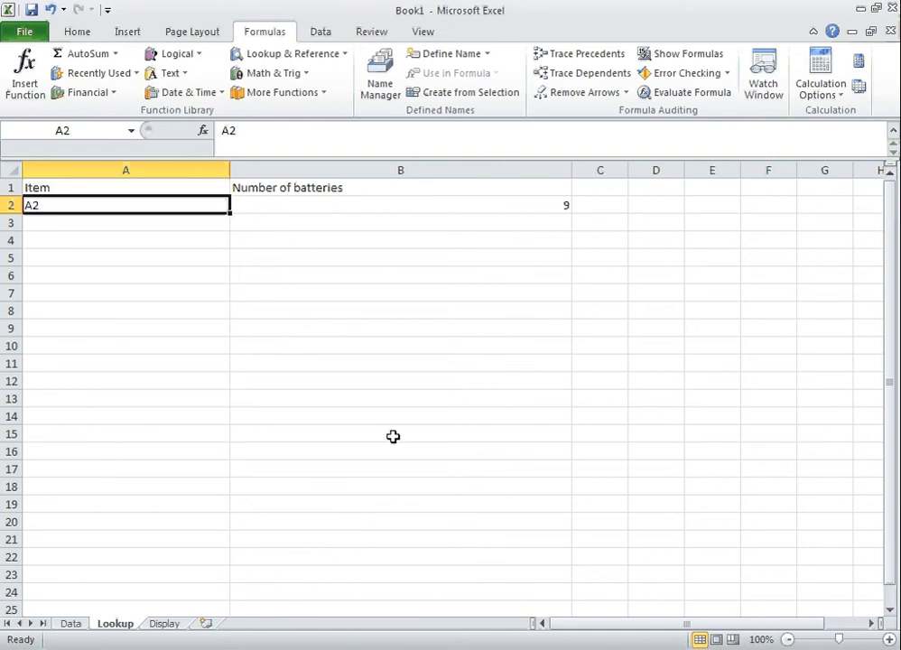
Copy column B of the Data sheet into columns C and D as values only, and widen both columns to fit their headers.
{"action": "left_click", "coordinate": [71, 623]}
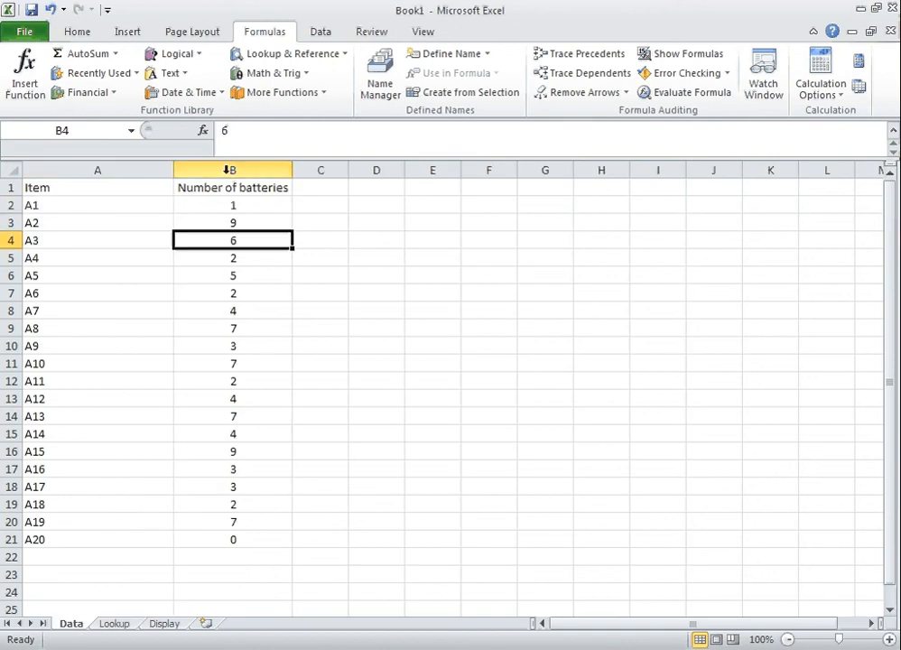
{"action": "right_click", "coordinate": [231, 169]}
{"action": "left_click", "coordinate": [259, 209]}
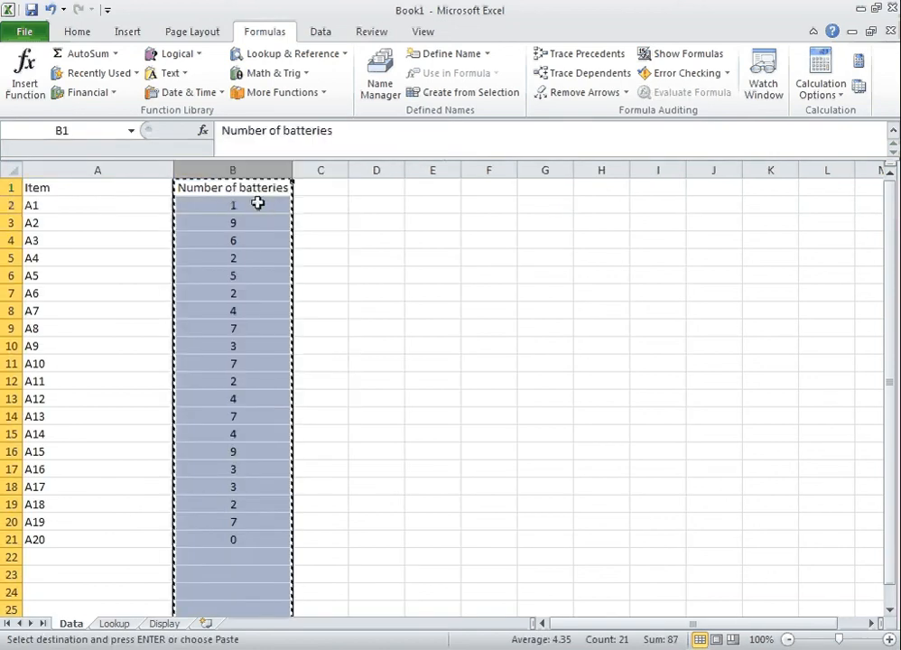
{"action": "right_click", "coordinate": [318, 170]}
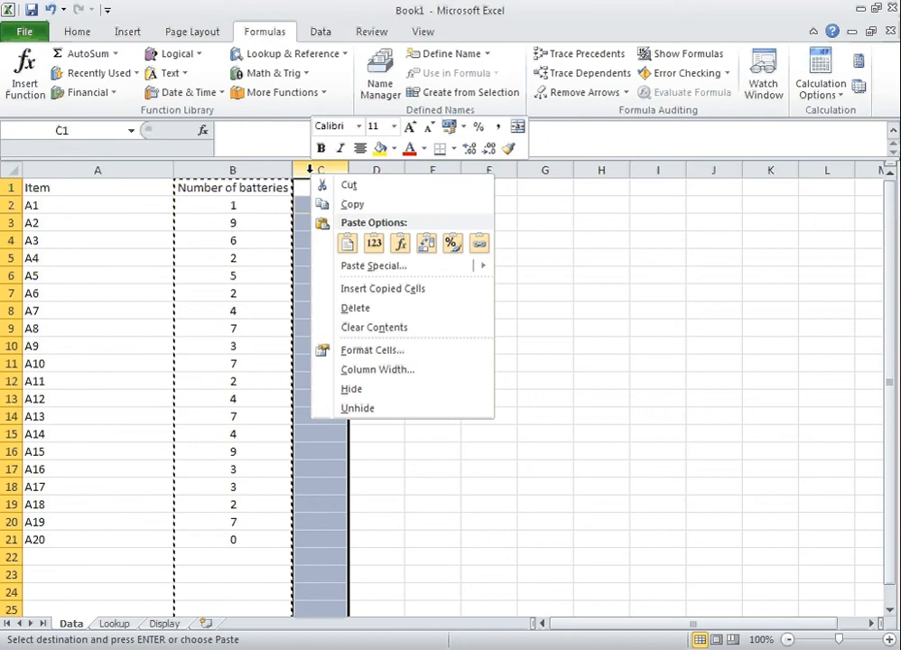
{"action": "left_click", "coordinate": [371, 237]}
{"action": "right_click", "coordinate": [376, 171]}
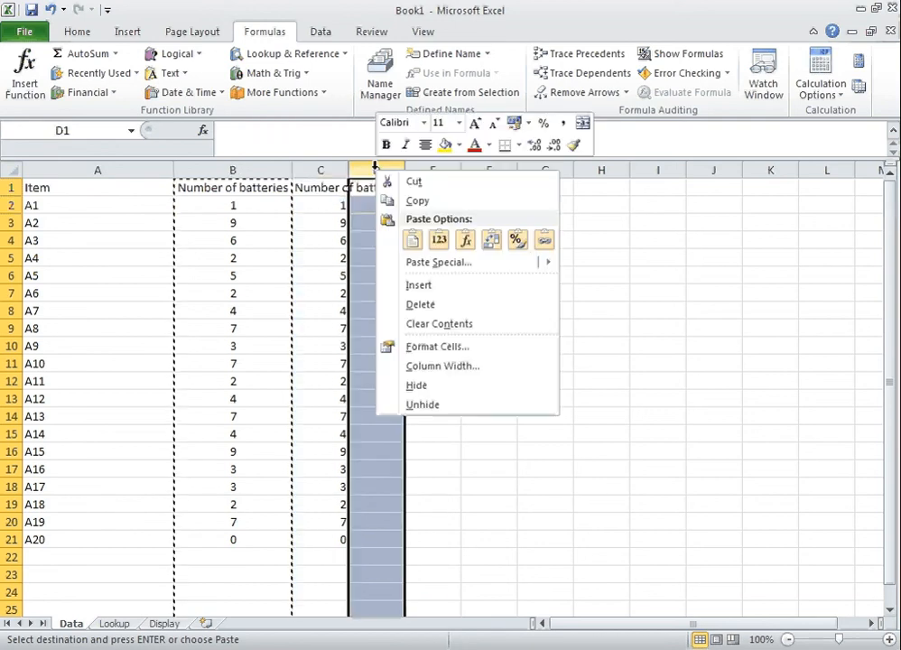
{"action": "left_click", "coordinate": [436, 240]}
{"action": "left_click_drag", "start_coordinate": [353, 169], "coordinate": [415, 166]}
{"action": "double_click", "coordinate": [467, 170]}
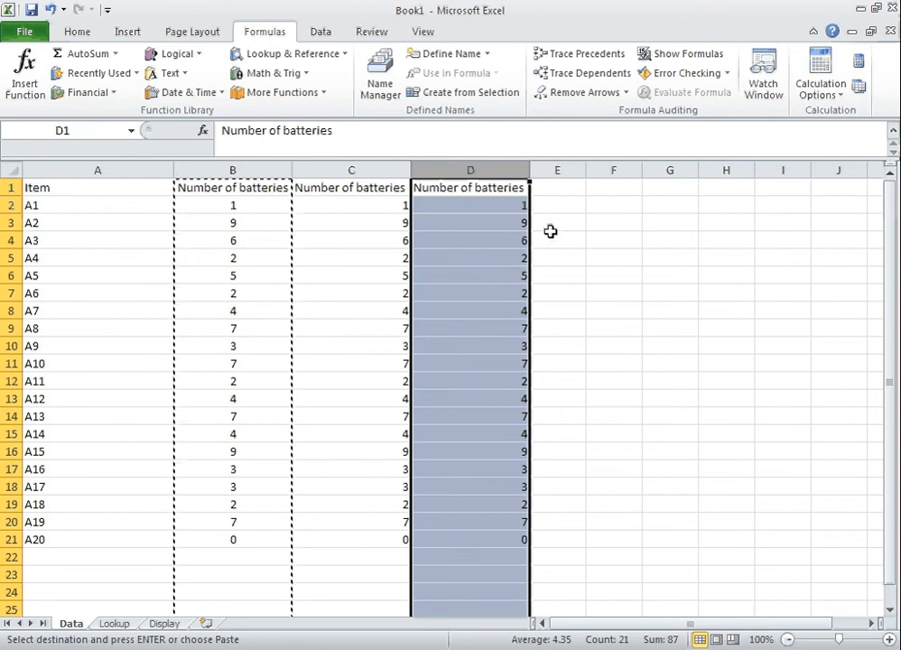
Set item A2's value in column D of the Data sheet, cell D3, to 25.
{"action": "left_click", "coordinate": [457, 226]}
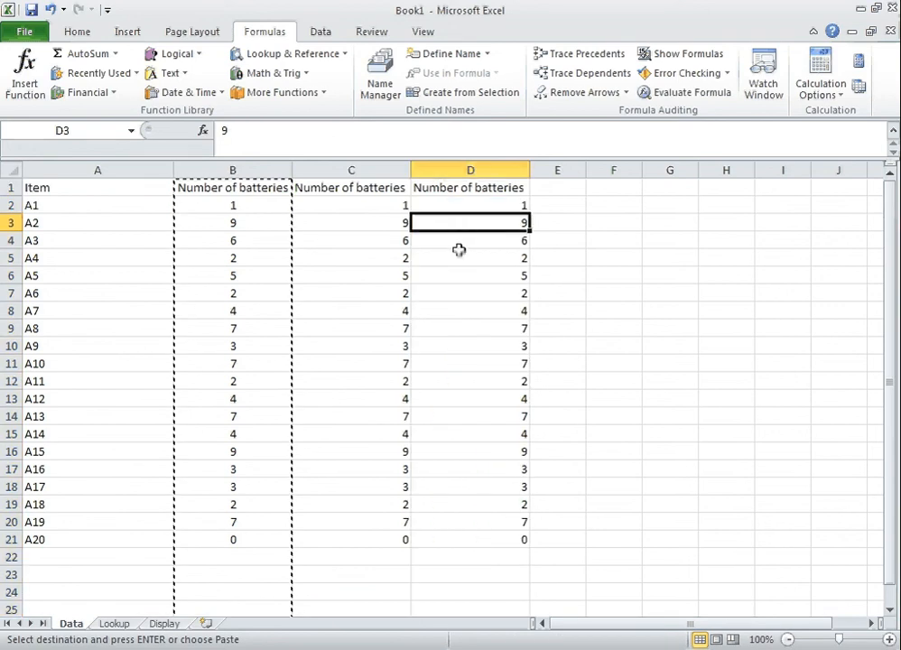
{"action": "type", "text": "25"}
{"action": "key", "text": "Up"}
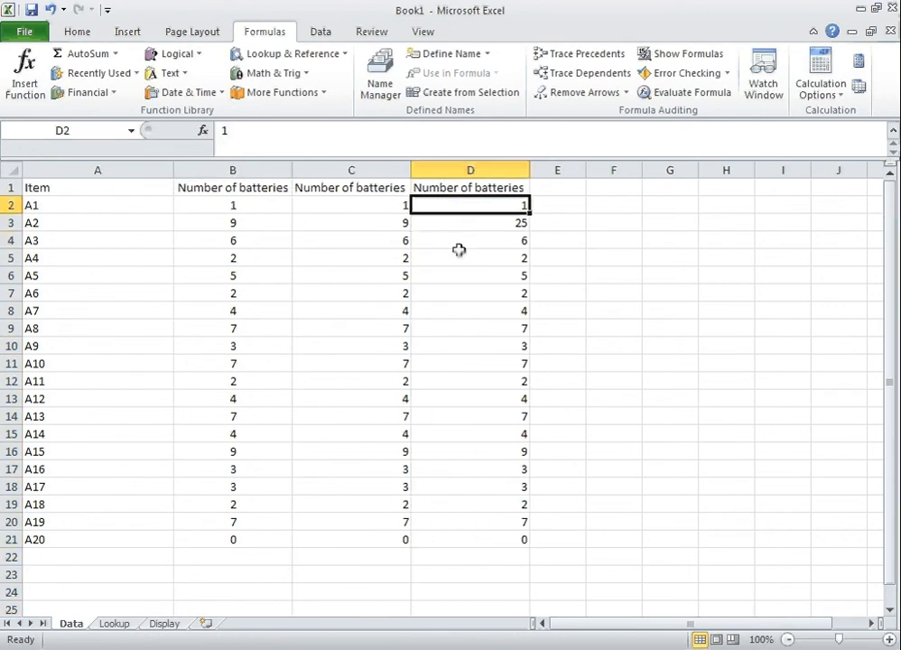
{"action": "key", "text": "Up"}
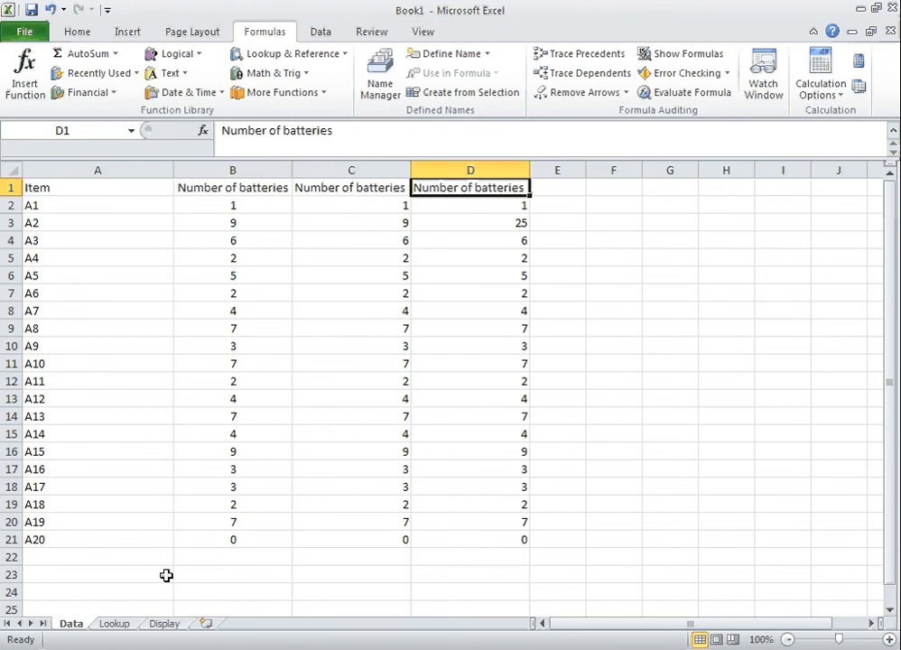
Change the VLOOKUP in Lookup cell B2 to table array Data!A:D and column index 4, and compare the result with the Data sheet.
{"action": "left_click", "coordinate": [114, 623]}
{"action": "key", "text": "Right"}
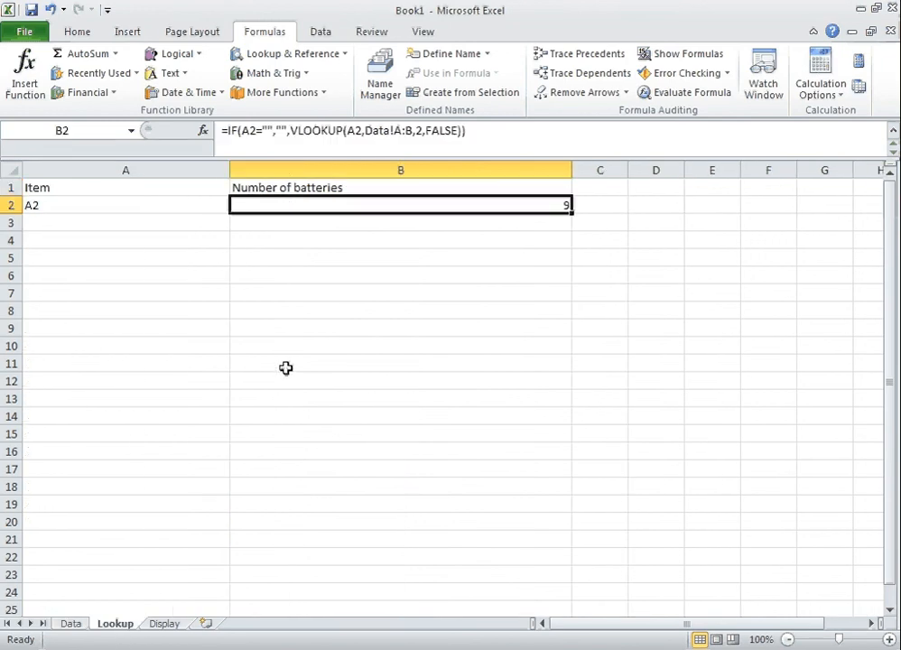
{"action": "left_click", "coordinate": [406, 132]}
{"action": "key", "text": "Delete"}
{"action": "type", "text": "D"}
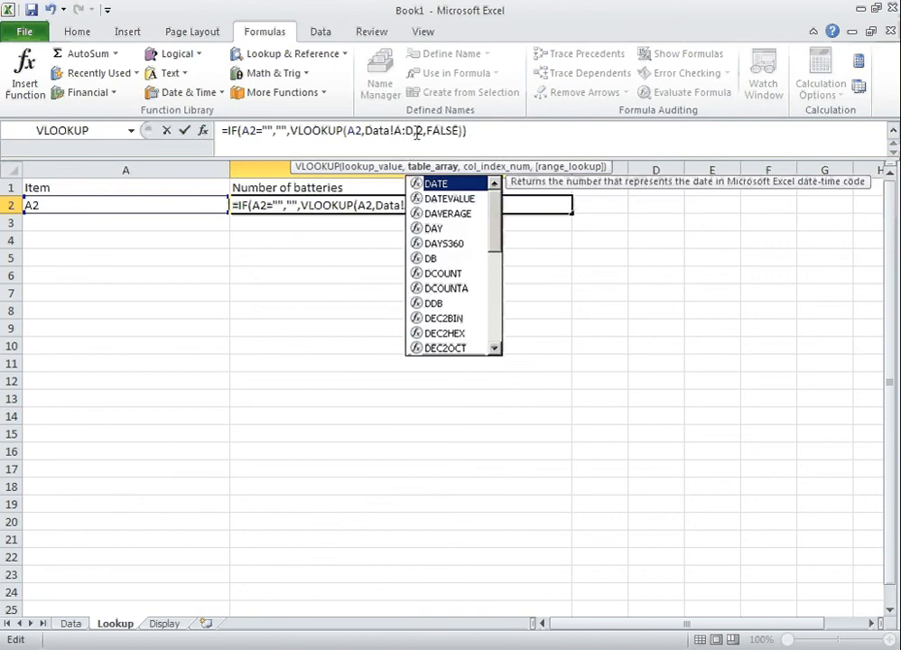
{"action": "left_click", "coordinate": [416, 133]}
{"action": "key", "text": "Delete"}
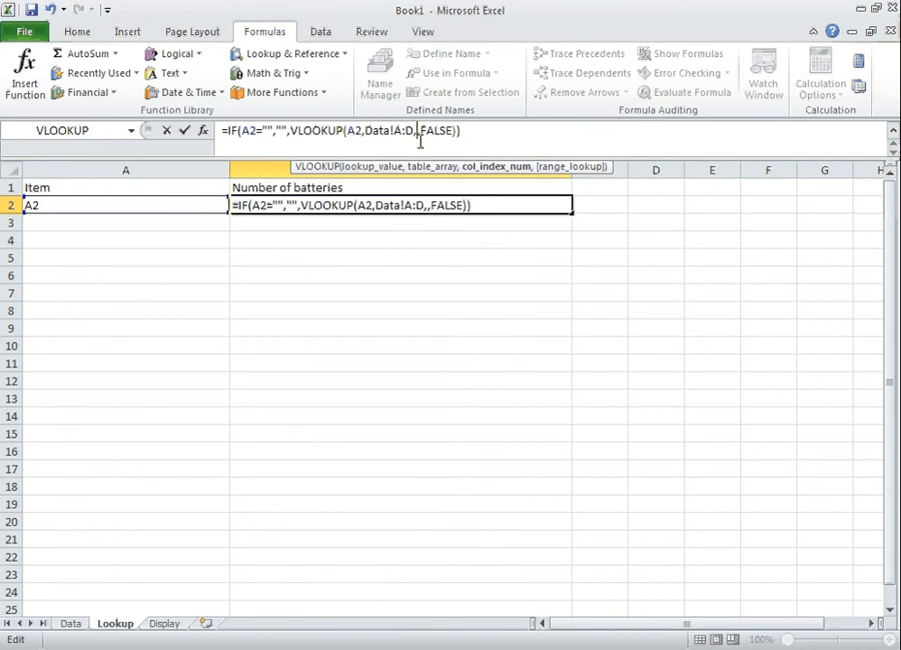
{"action": "type", "text": "4"}
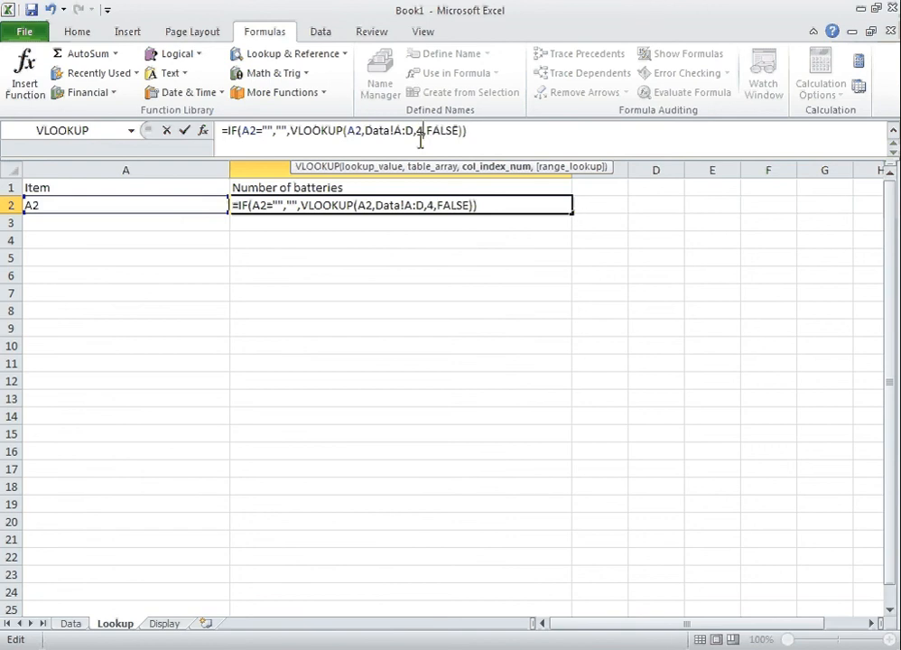
{"action": "key", "text": "Return"}
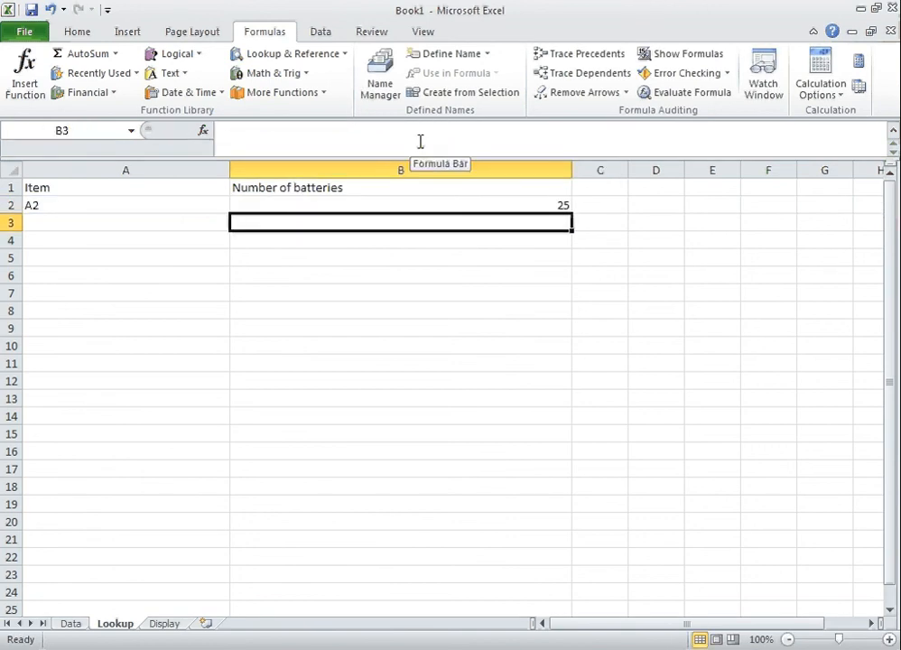
{"action": "left_click", "coordinate": [71, 624]}
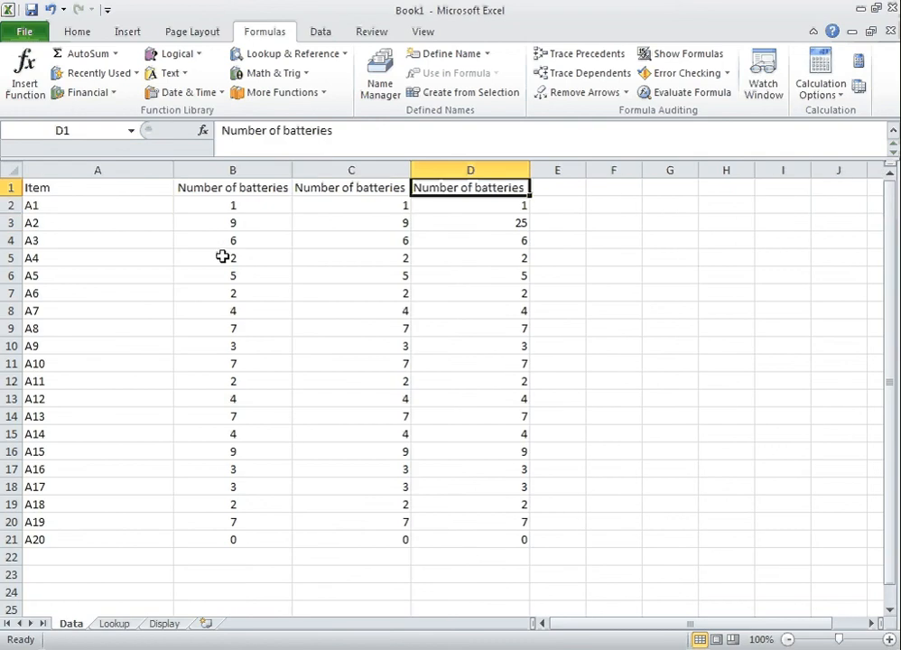